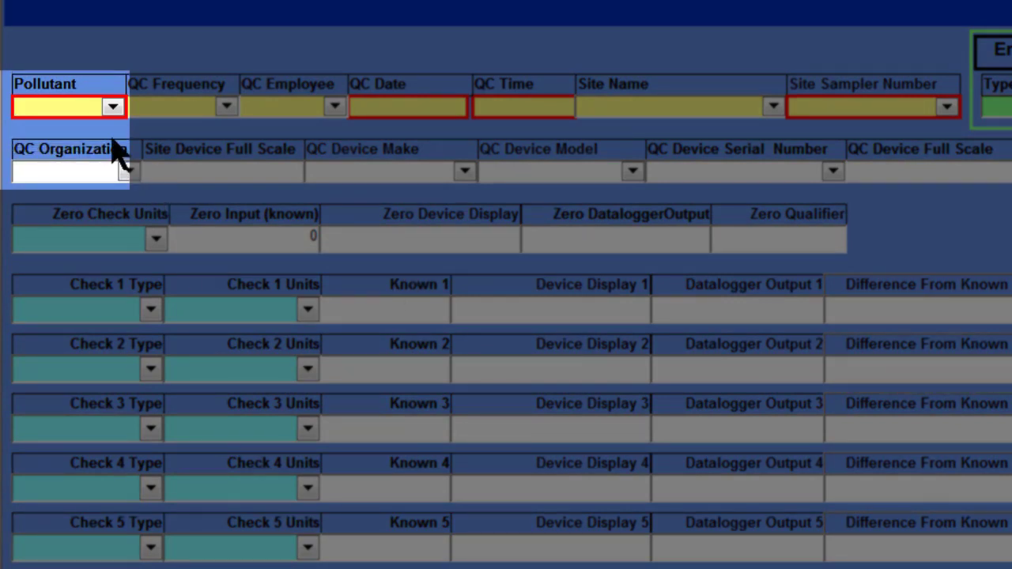
Choose O3 as the pollutant and bi-weekly as the QC frequency for the new QC check record
{"action": "left_click", "coordinate": [111, 107]}
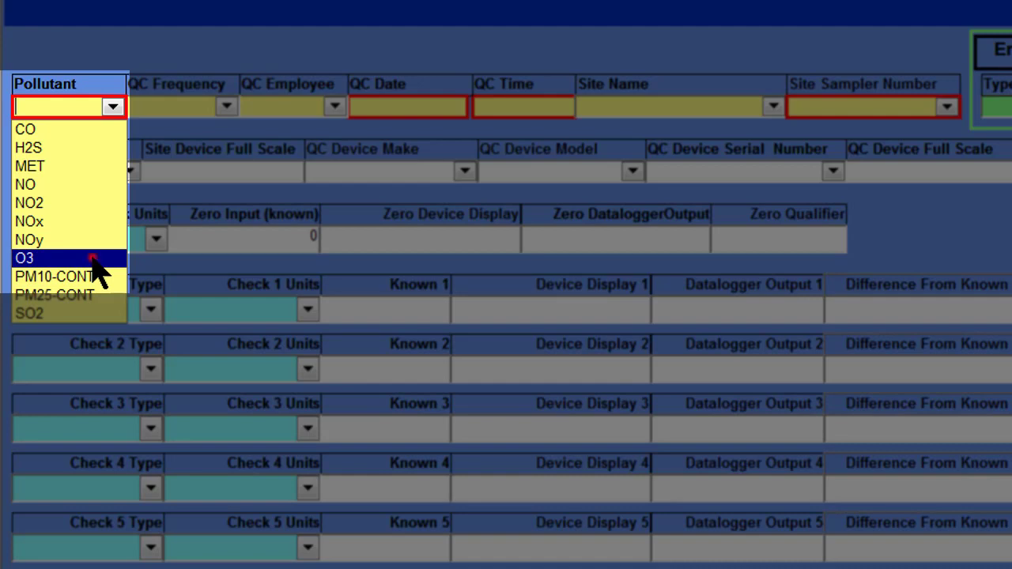
{"action": "left_click", "coordinate": [92, 261]}
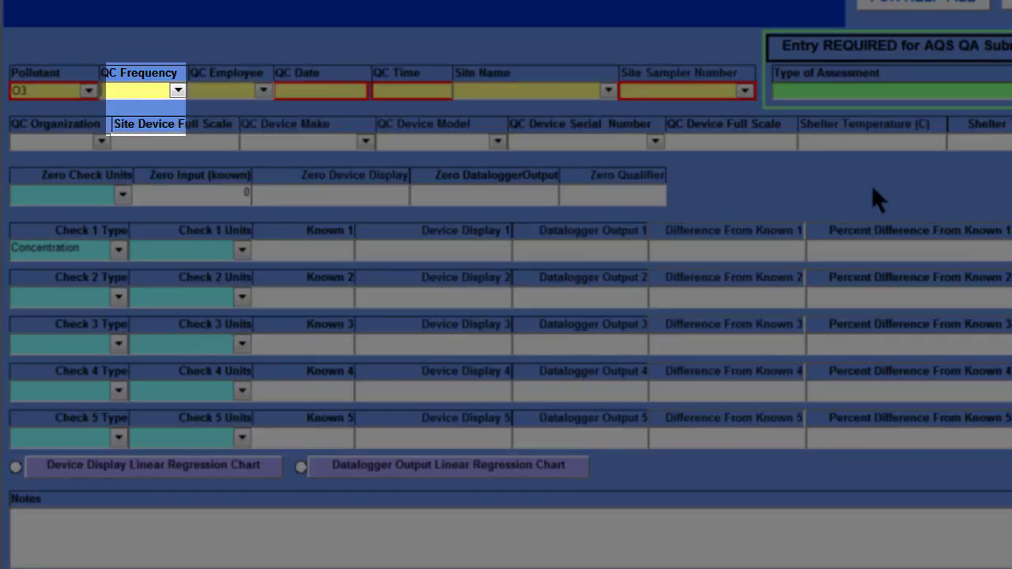
{"action": "left_click", "coordinate": [179, 91]}
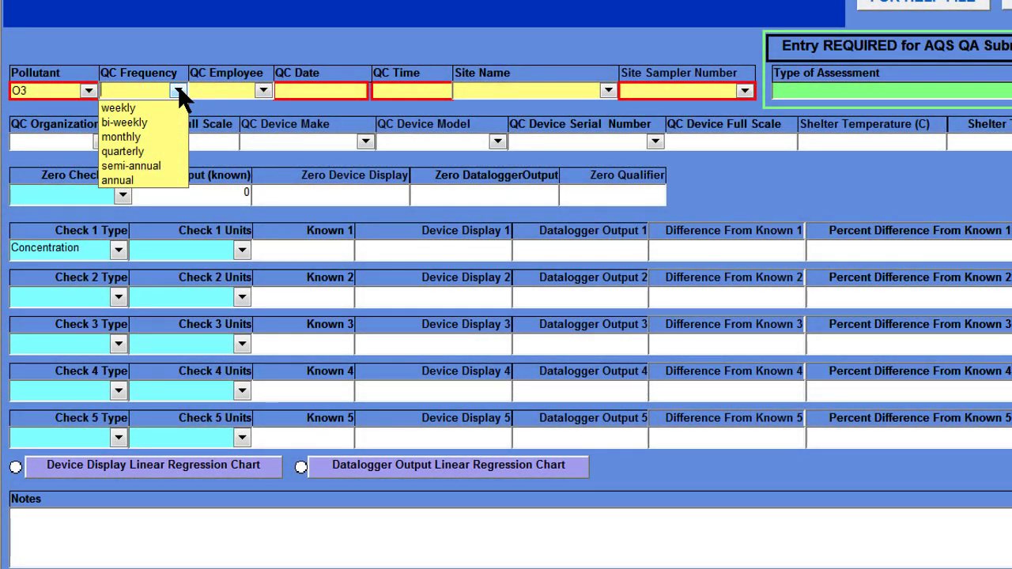
{"action": "left_click", "coordinate": [163, 123]}
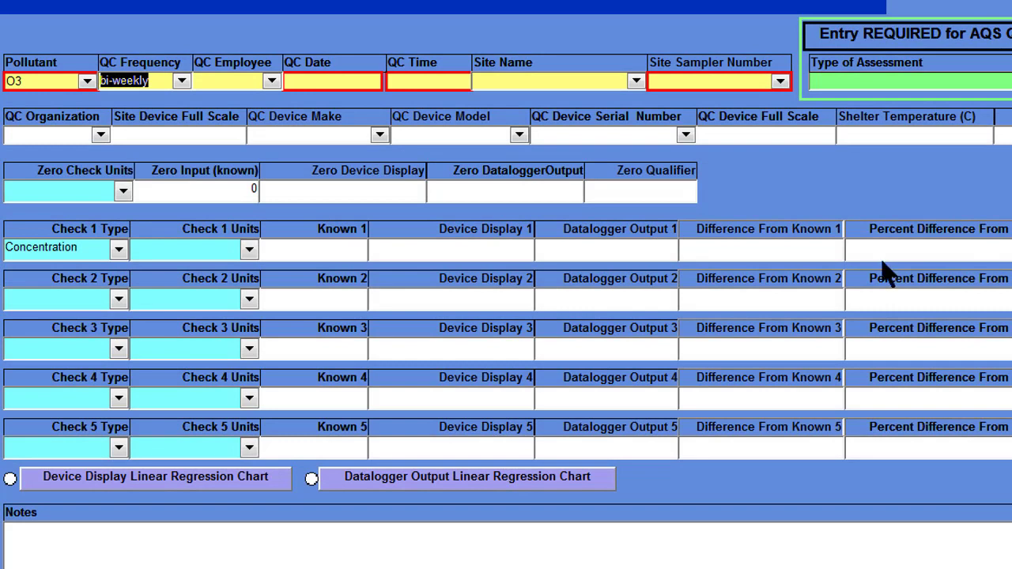
Choose QC employee AL and set the QC date to 8/8/2013 and the QC time to 8:02
{"action": "left_click", "coordinate": [271, 81]}
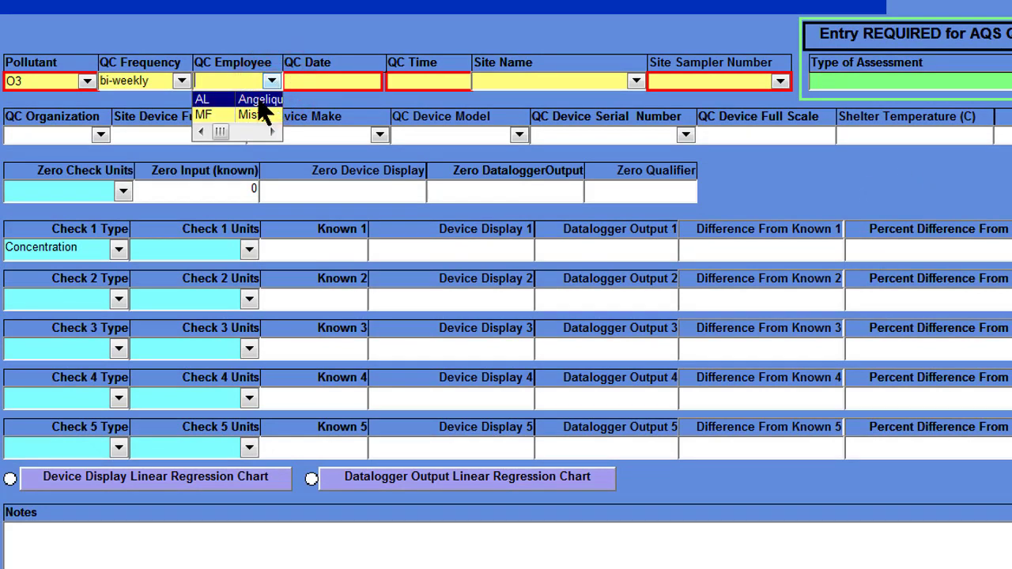
{"action": "left_click", "coordinate": [260, 101]}
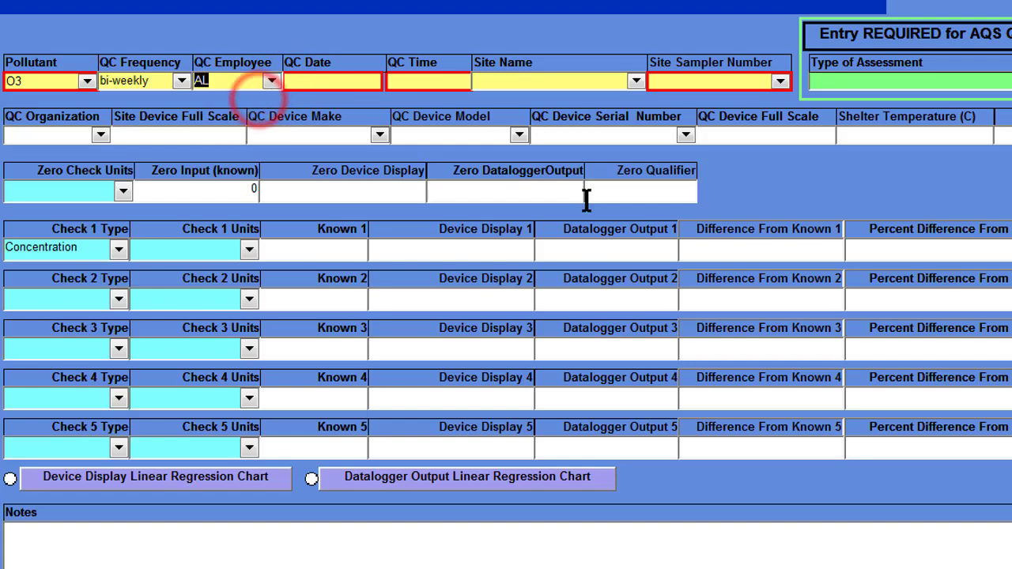
{"action": "key", "text": "Tab"}
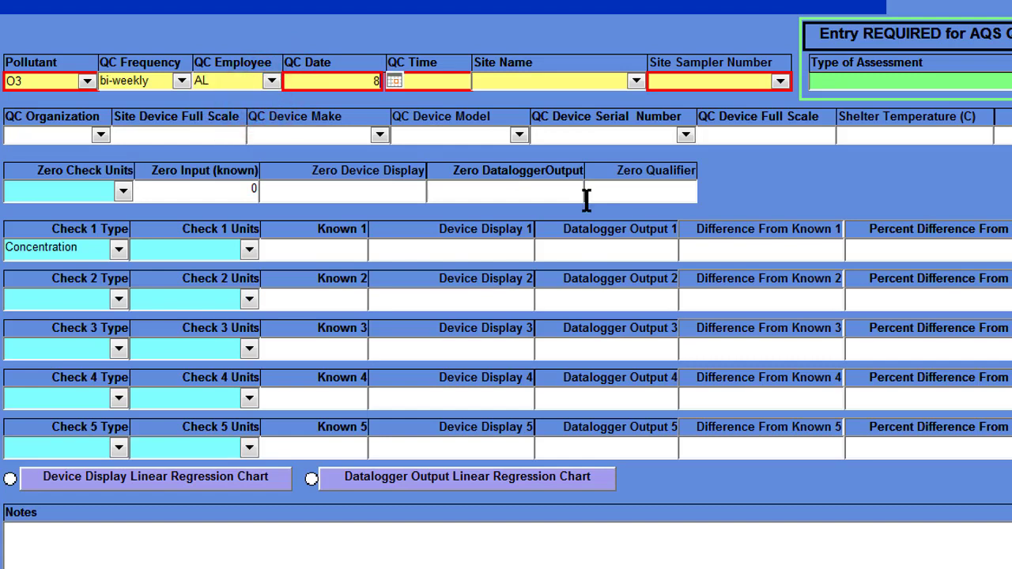
{"action": "type", "text": "8/8/2013"}
{"action": "type", "text": "8:02"}
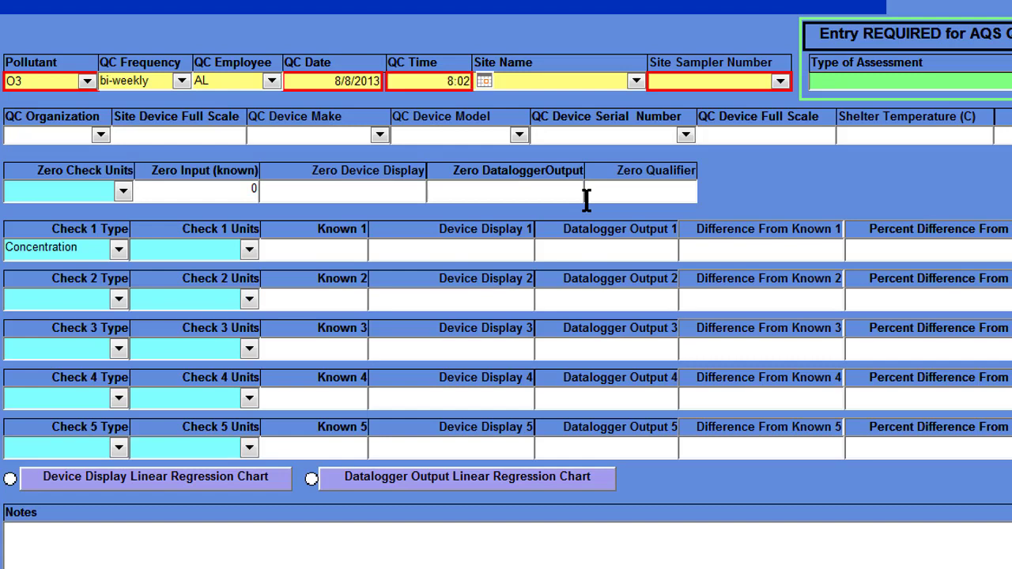
{"action": "key", "text": "Tab"}
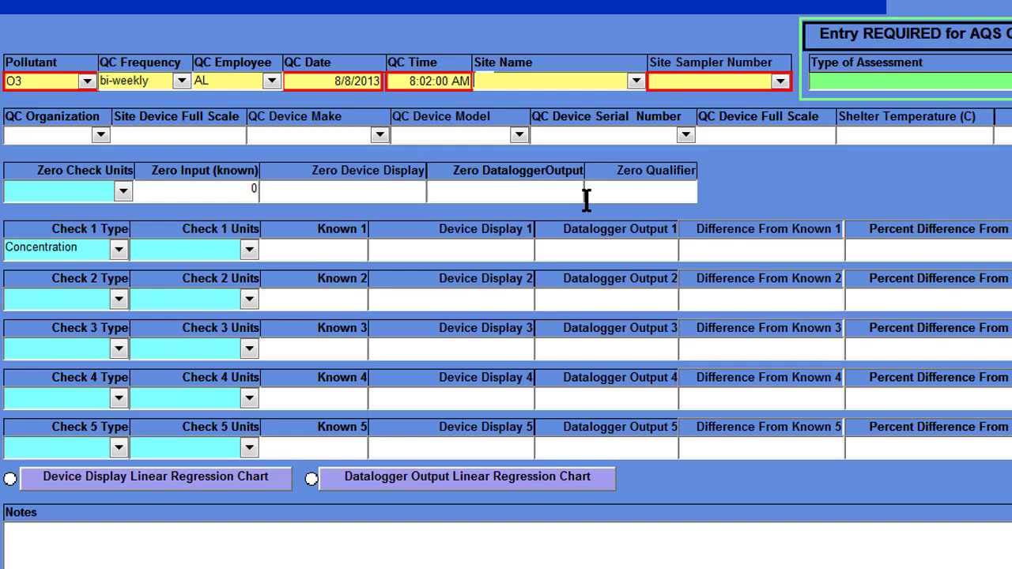
Choose Tribal Air Office as the site name and INO3 as the site sampler number
{"action": "left_click", "coordinate": [638, 81]}
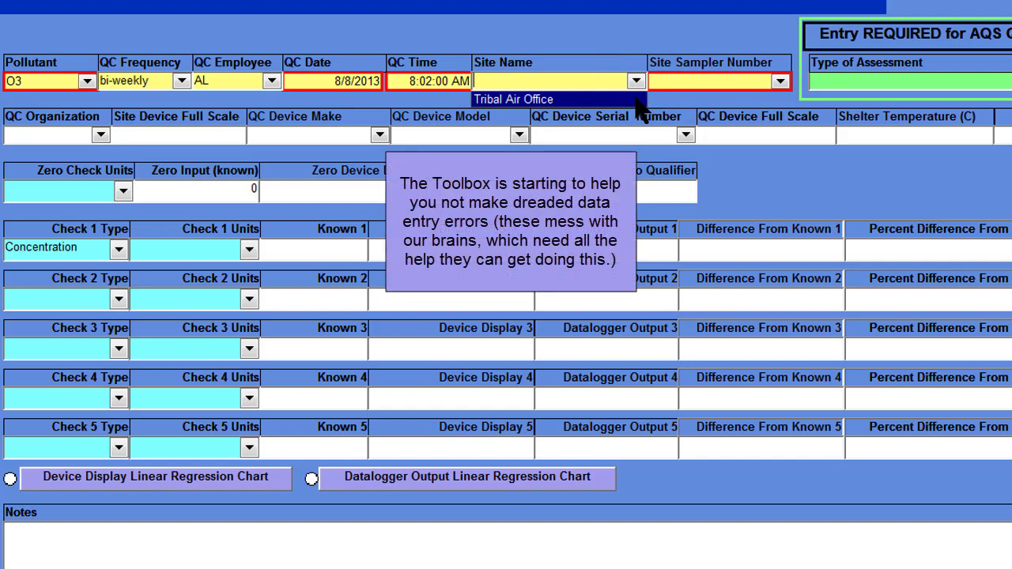
{"action": "left_click", "coordinate": [639, 99]}
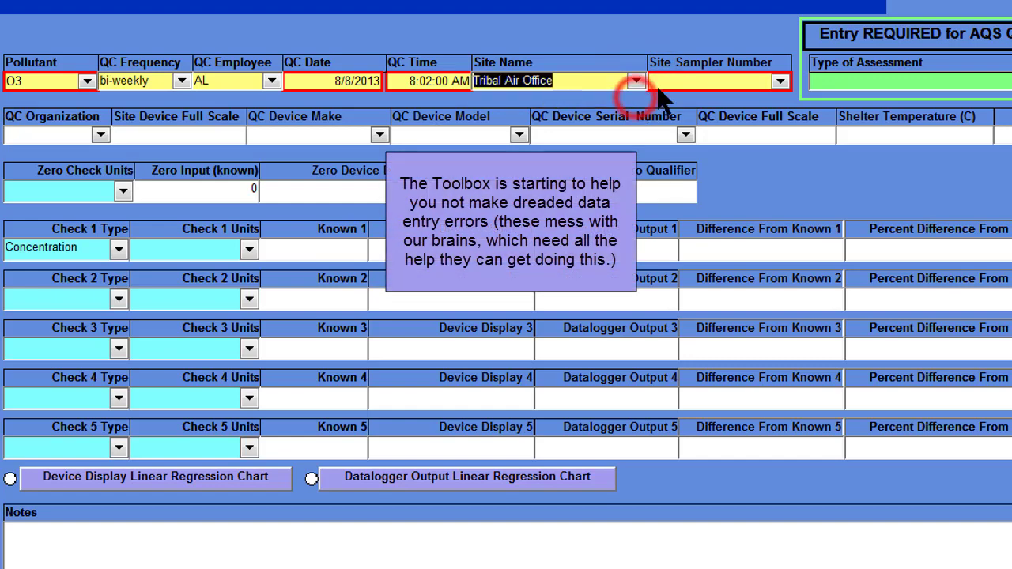
{"action": "left_click", "coordinate": [780, 82]}
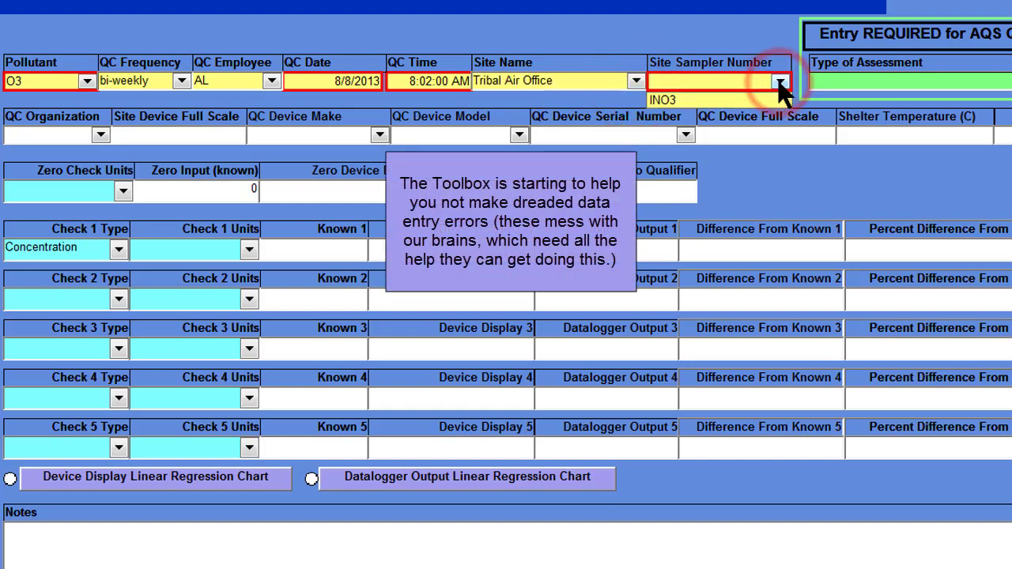
{"action": "left_click", "coordinate": [775, 99]}
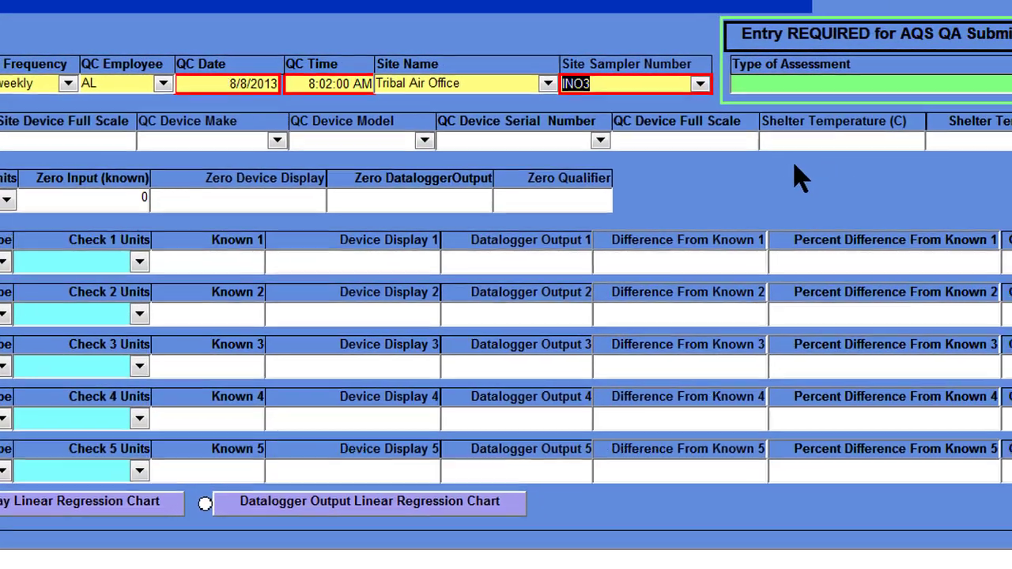
{"action": "key", "text": "Tab"}
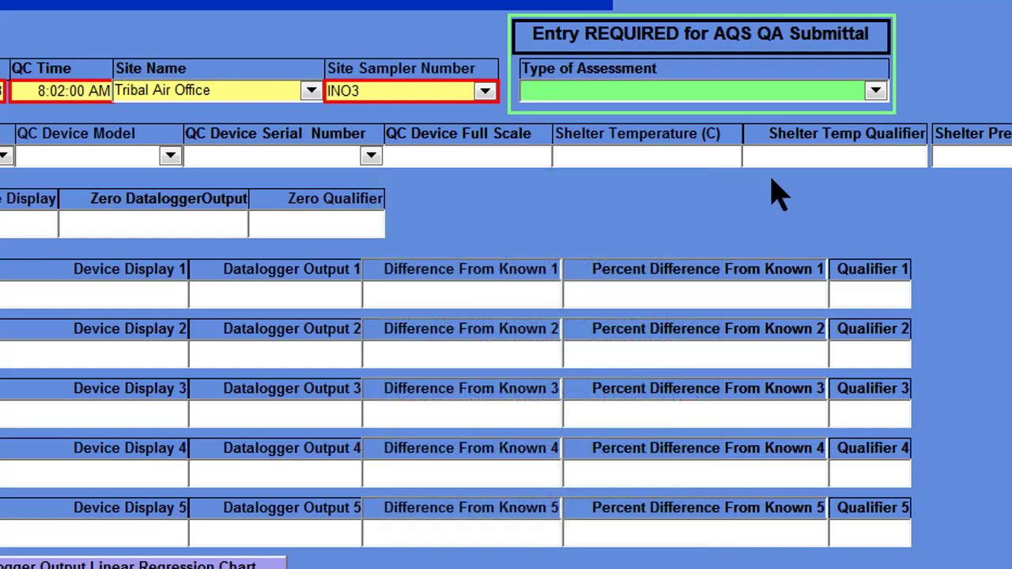
Set the type of assessment for the AQS QA submittal to 1-Point Quality Control (QC)
{"action": "left_click", "coordinate": [876, 91]}
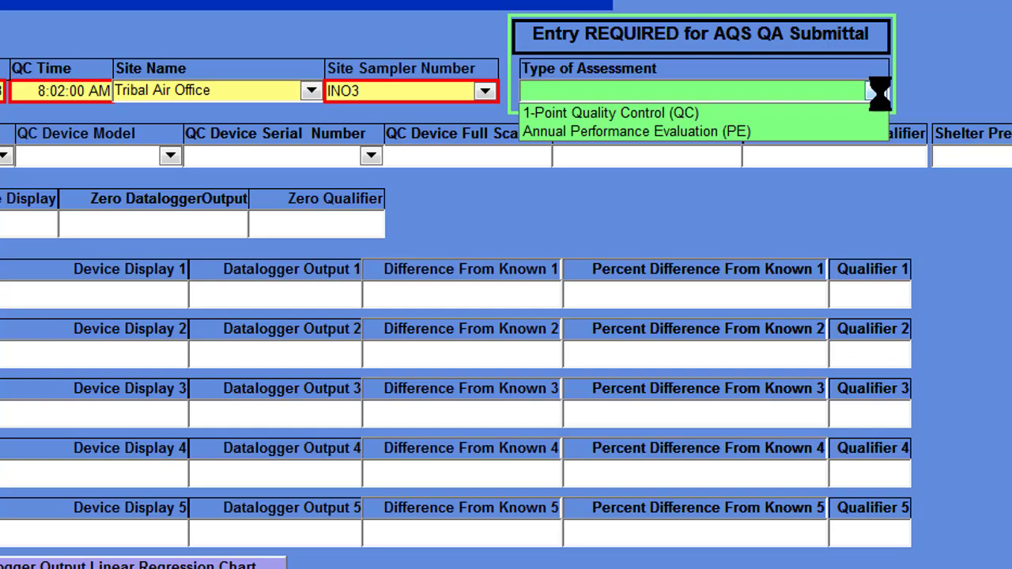
{"action": "left_click", "coordinate": [880, 93]}
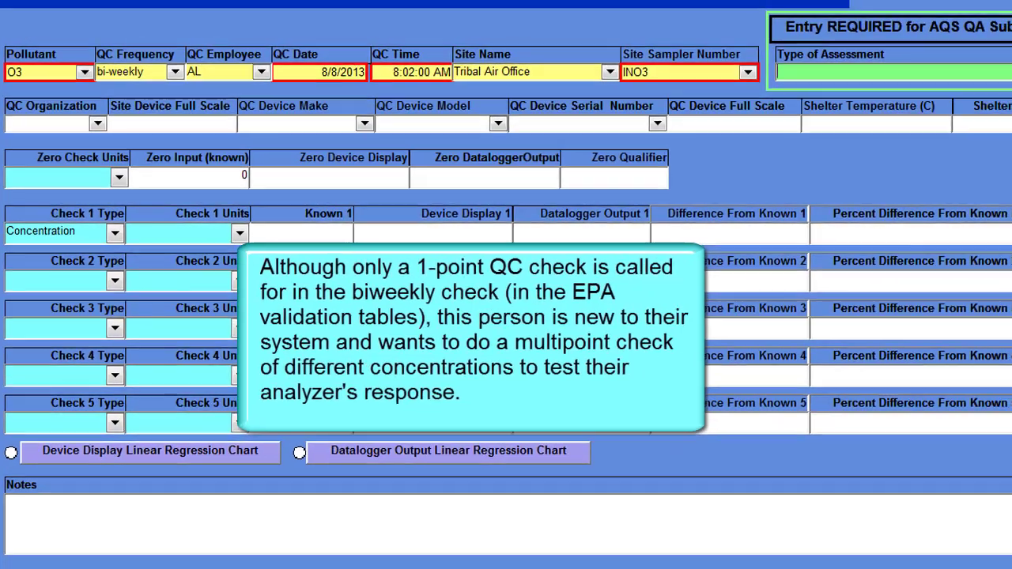
{"action": "left_click", "coordinate": [976, 78]}
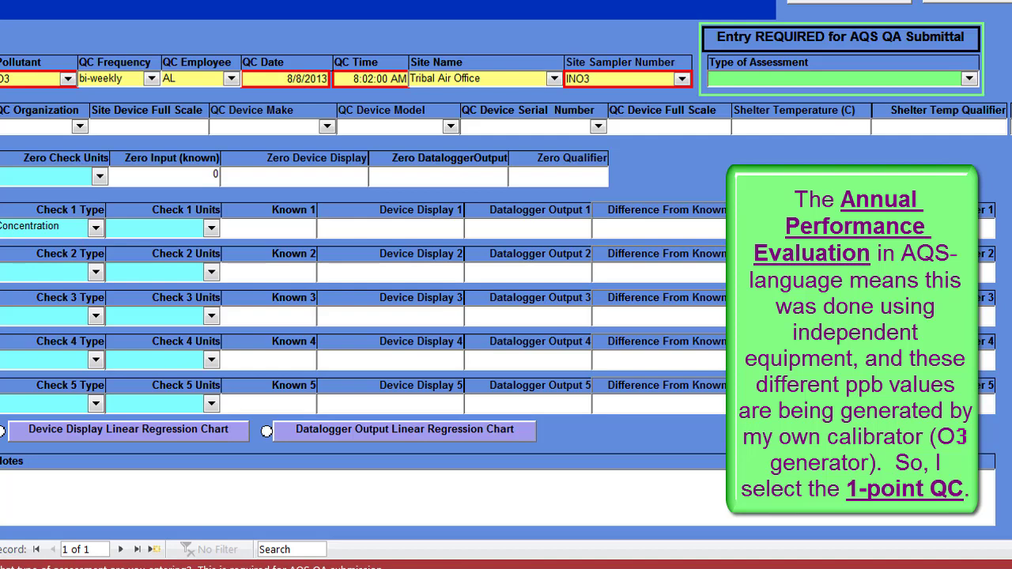
{"action": "left_click", "coordinate": [969, 78]}
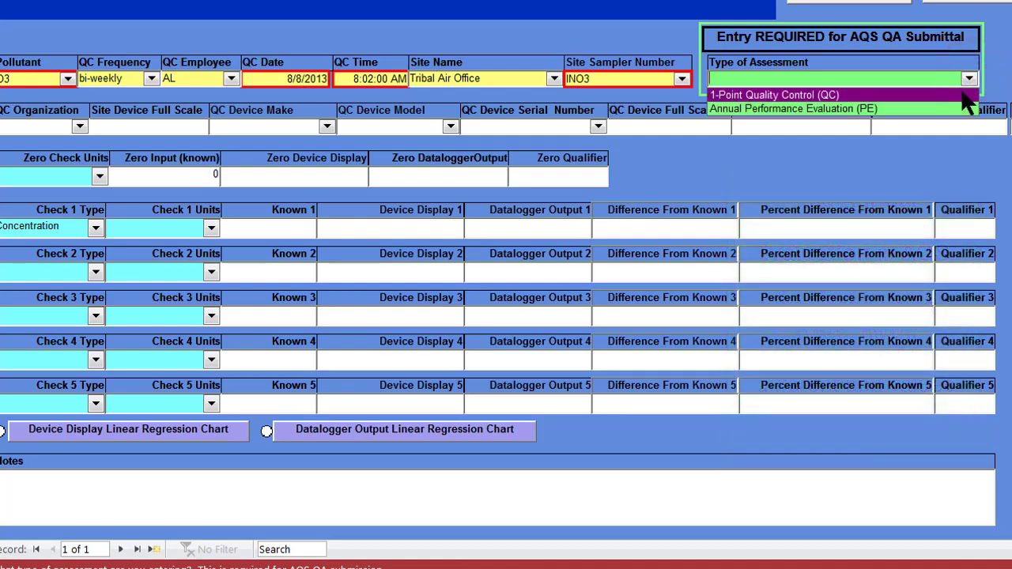
{"action": "left_click", "coordinate": [961, 94]}
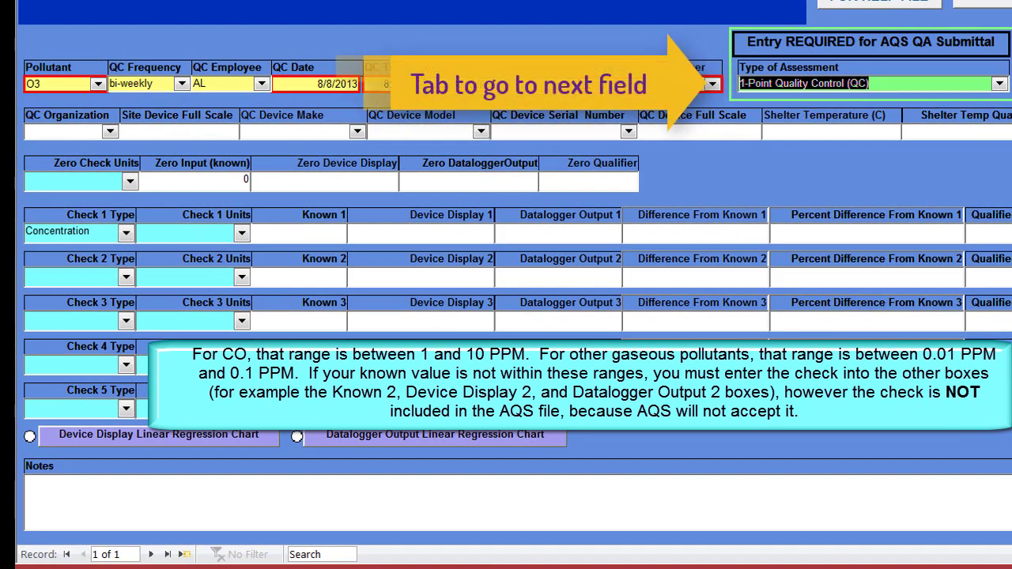
Set the site device full scale to 500 and the shelter temperature to 22 °C, leaving the QC organization and device fields blank
{"action": "key", "text": "Tab"}
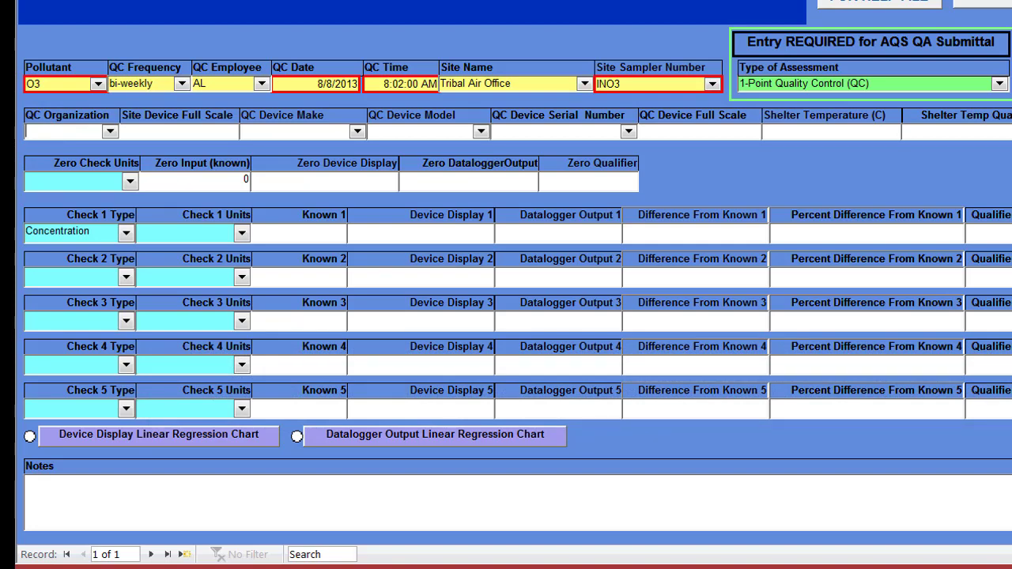
{"action": "key", "text": "Tab"}
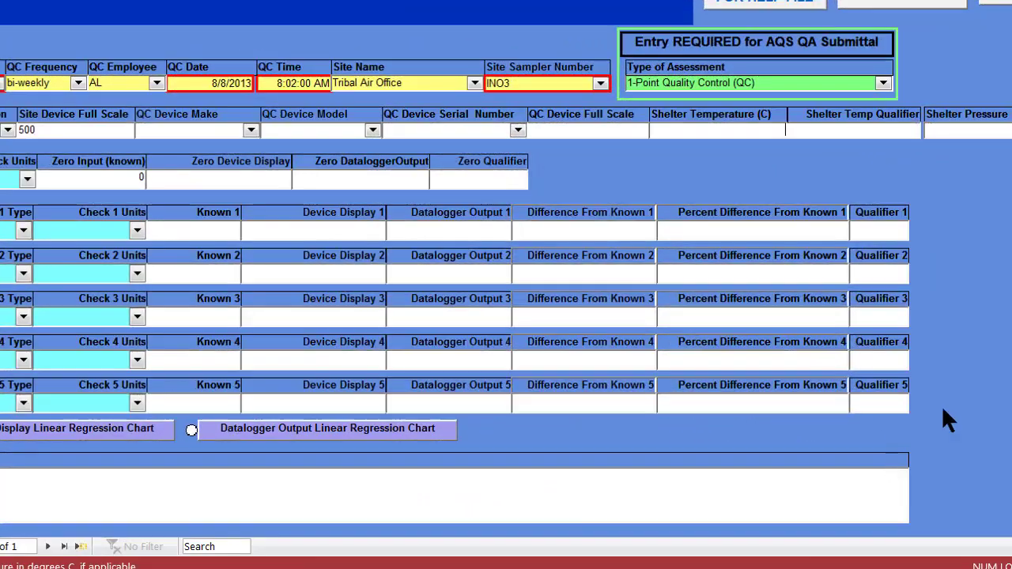
{"action": "type", "text": "22"}
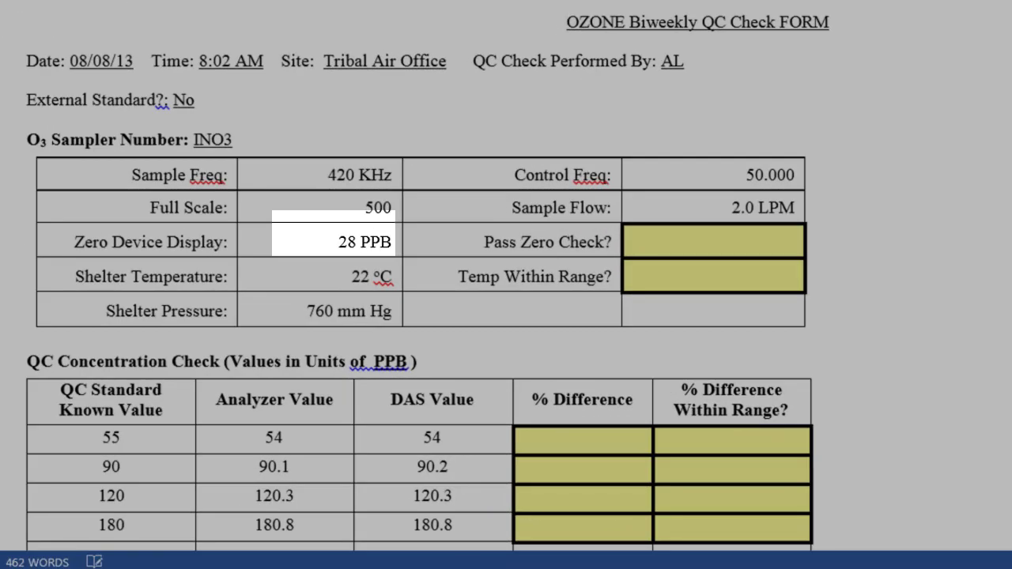
Fill in the zero check with PPB units, keeping the known zero input of 0, and a zero device display of 28
{"action": "scroll", "coordinate": [506, 276], "scroll_direction": "down", "scroll_amount": 1}
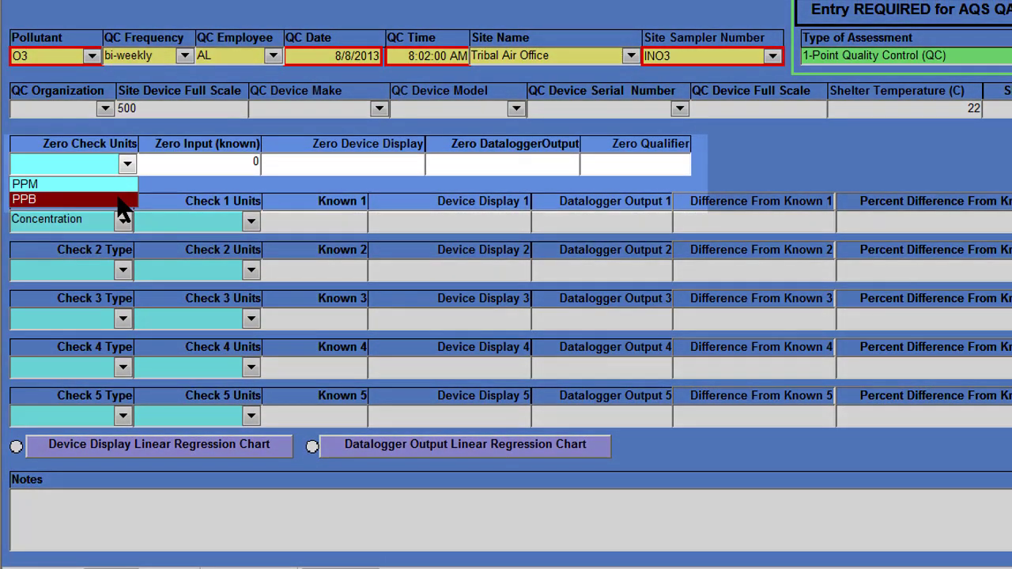
{"action": "left_click", "coordinate": [110, 198]}
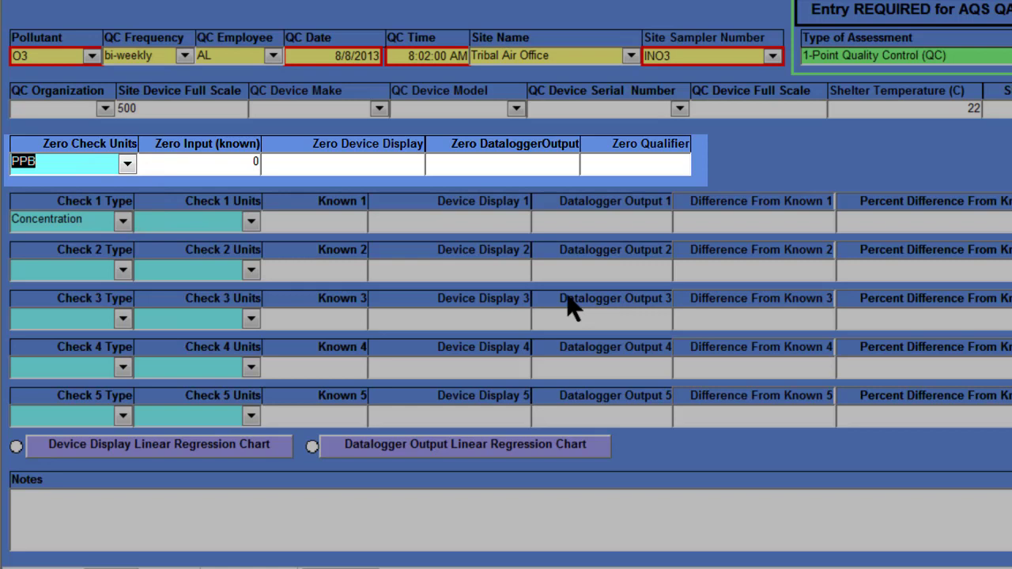
{"action": "key", "text": "Tab"}
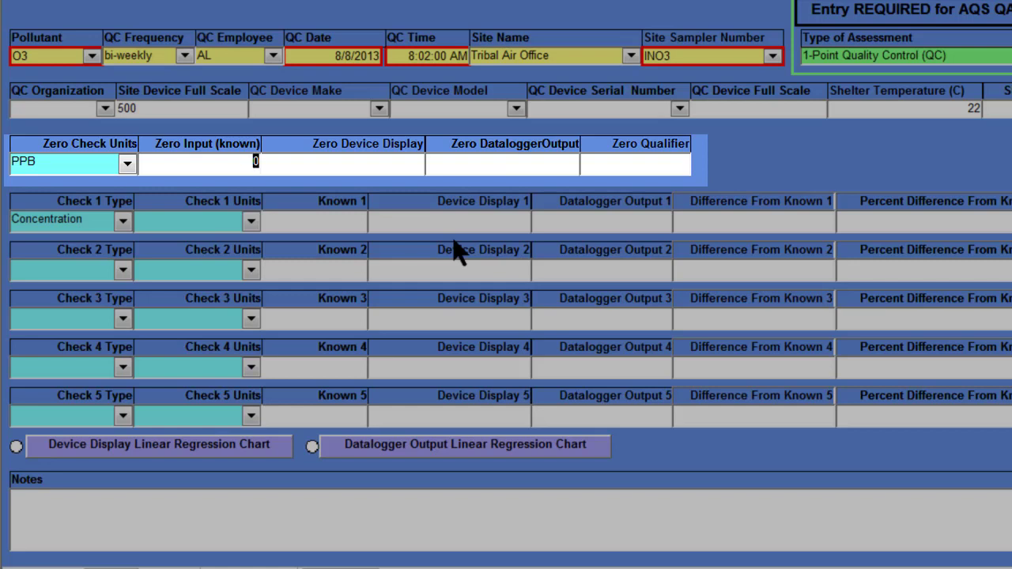
{"action": "key", "text": "Tab"}
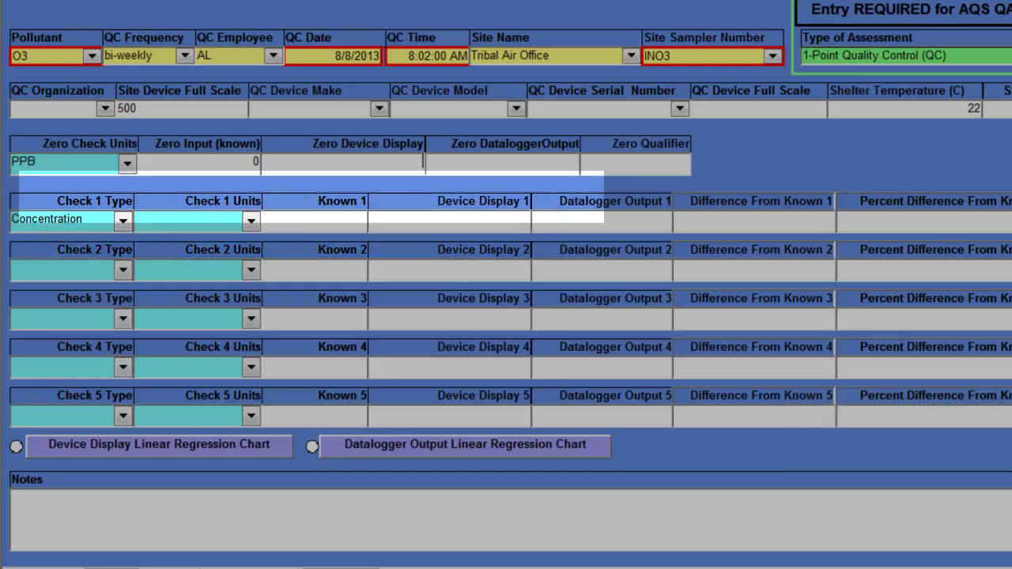
{"action": "type", "text": "28"}
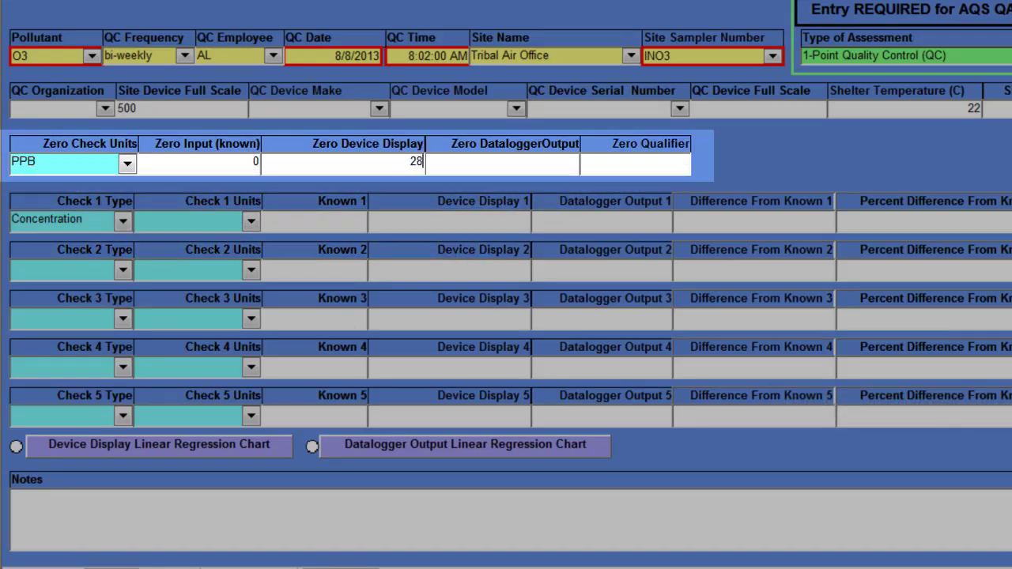
{"action": "key", "text": "Tab"}
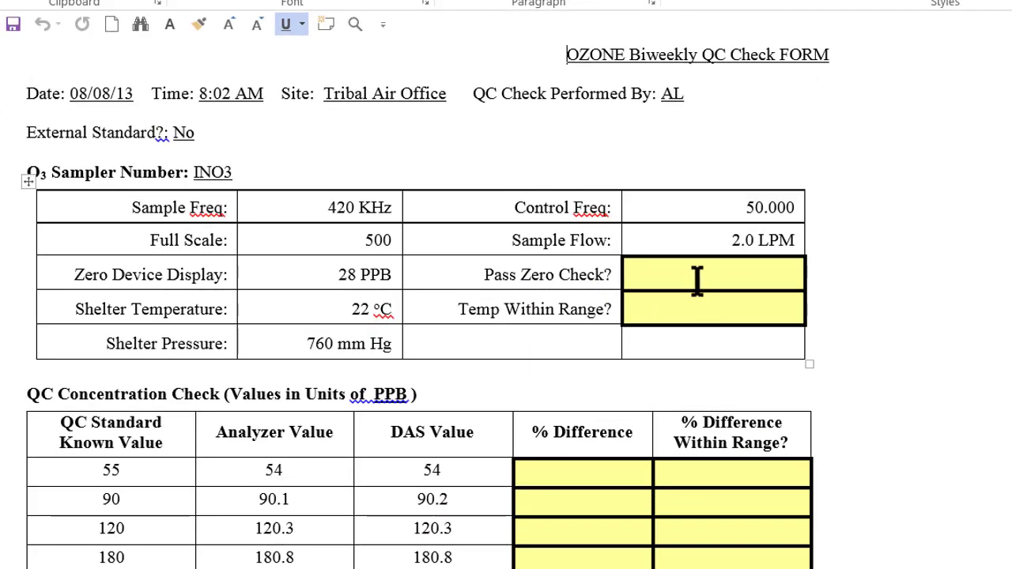
In the Word ozone QC check form, enter "No, L1Z flag" for Pass Zero Check and "Yes" for Temp Within Range
{"action": "left_click", "coordinate": [698, 277]}
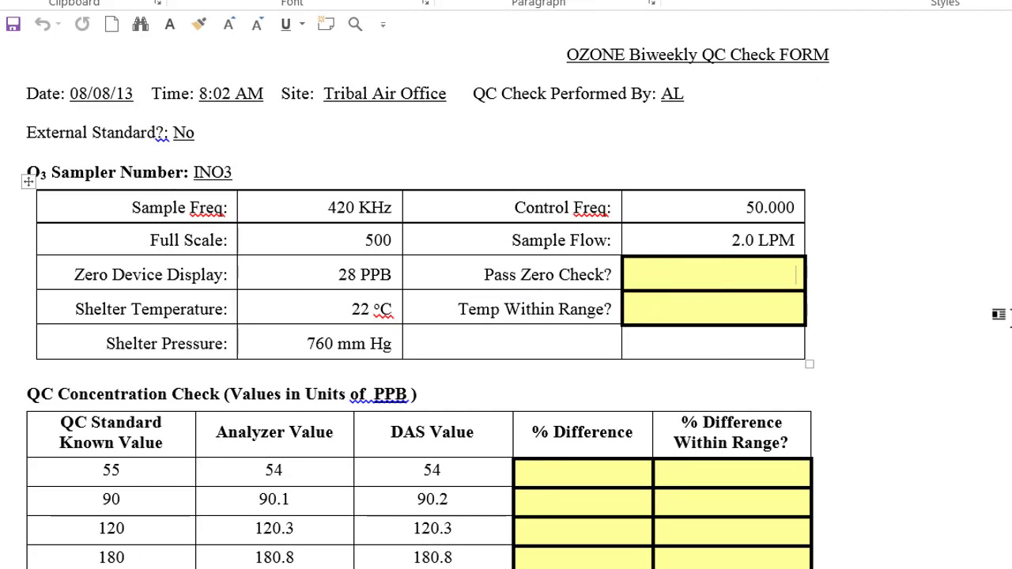
{"action": "type", "text": "No, L1"}
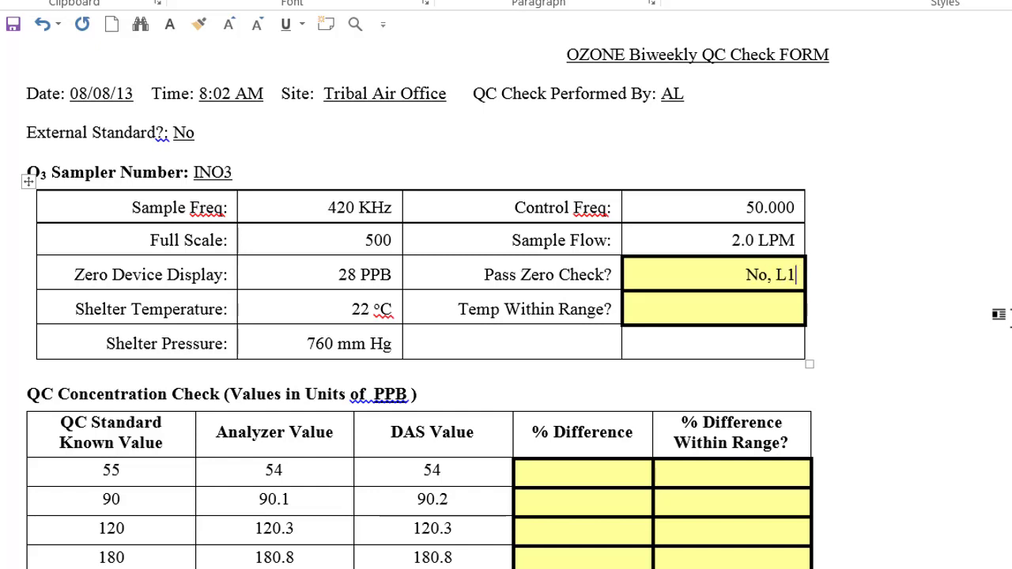
{"action": "type", "text": "Z f"}
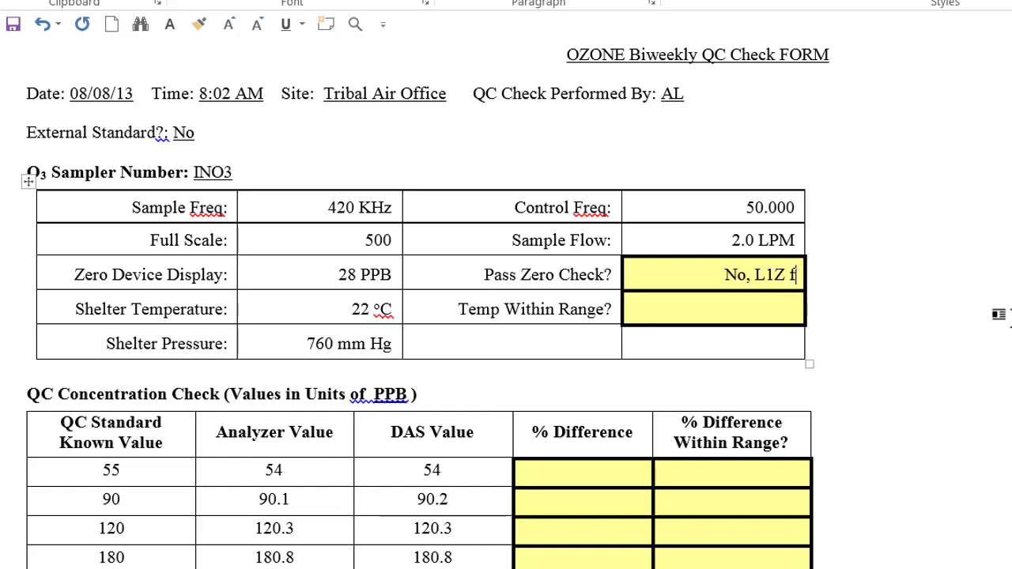
{"action": "type", "text": "lag"}
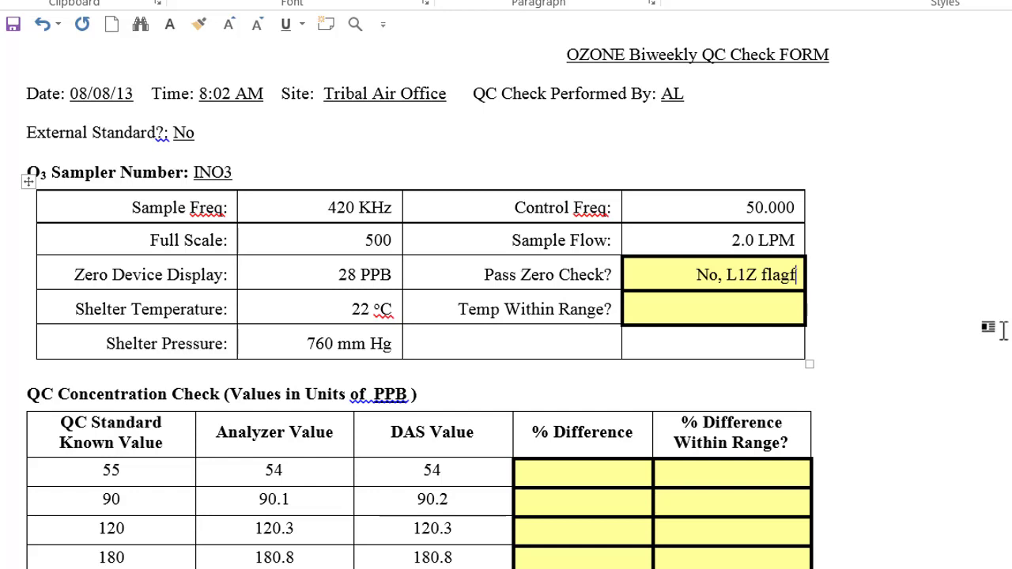
{"action": "left_click", "coordinate": [726, 312]}
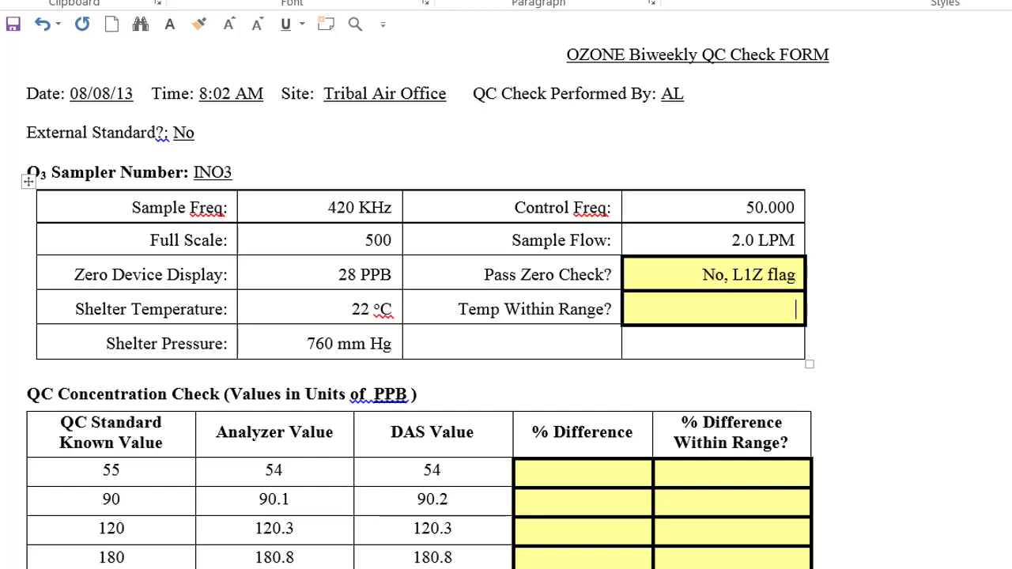
{"action": "type", "text": "Yes"}
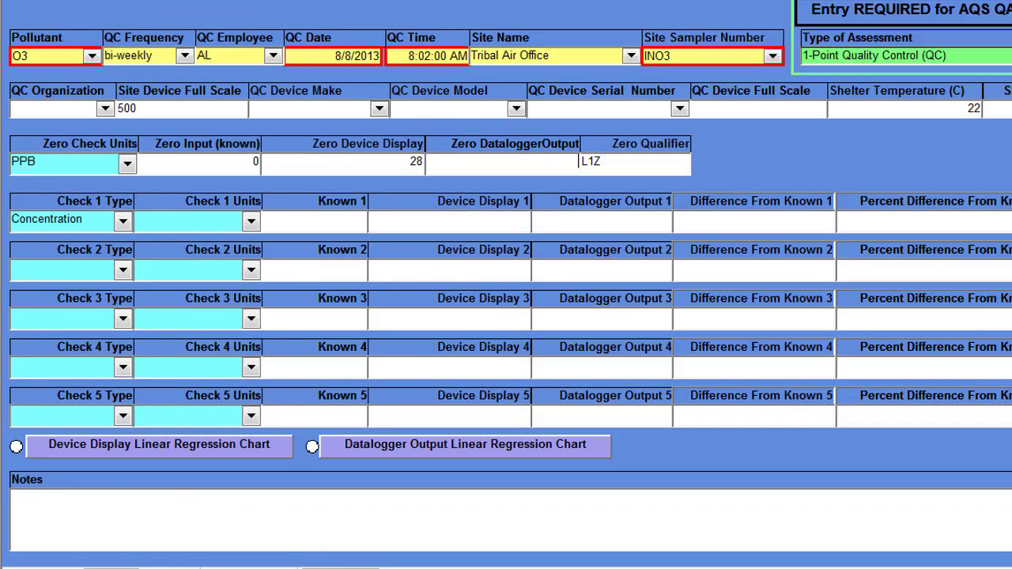
{"action": "key", "text": "Tab"}
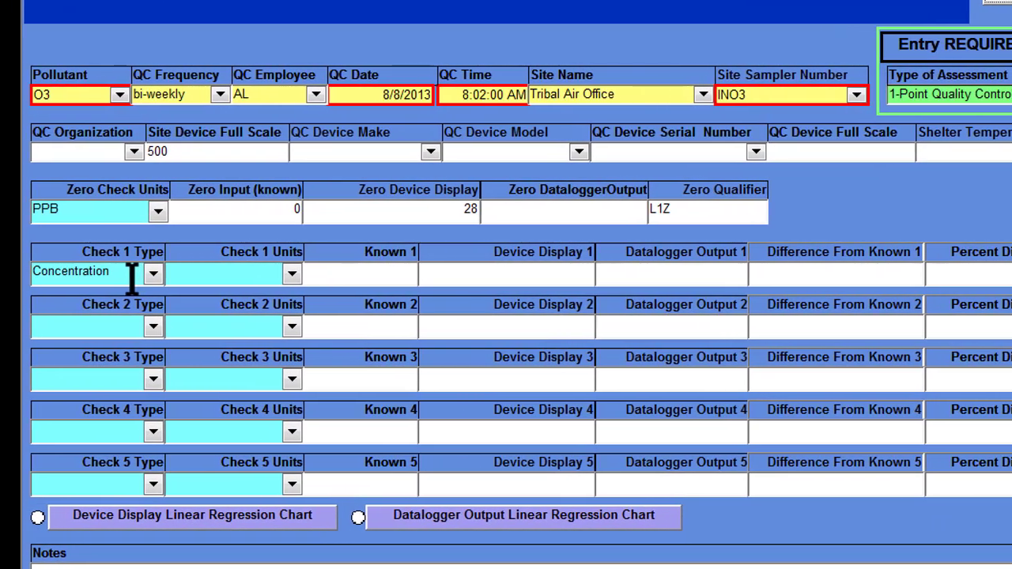
Fill in Check 1 as a Concentration check in PPB, with known 55, device display 54 and datalogger output 54
{"action": "left_click", "coordinate": [99, 301]}
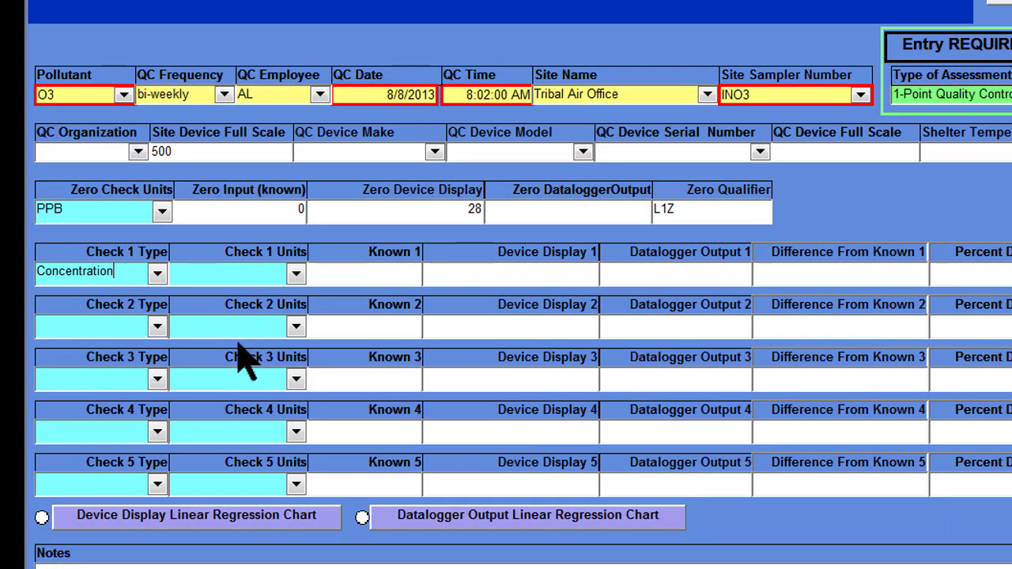
{"action": "key", "text": "Tab"}
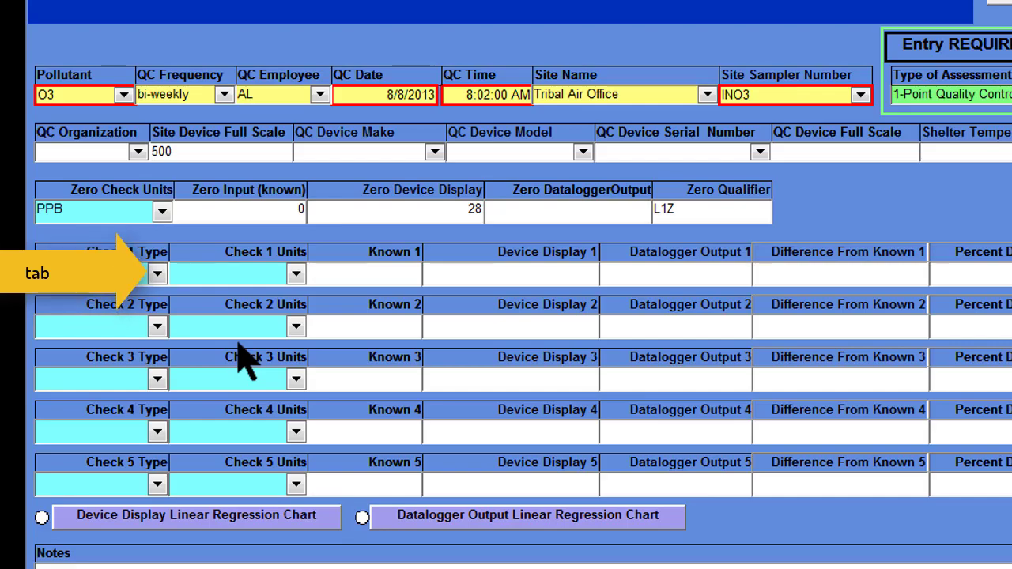
{"action": "mouse_move", "coordinate": [696, 568]}
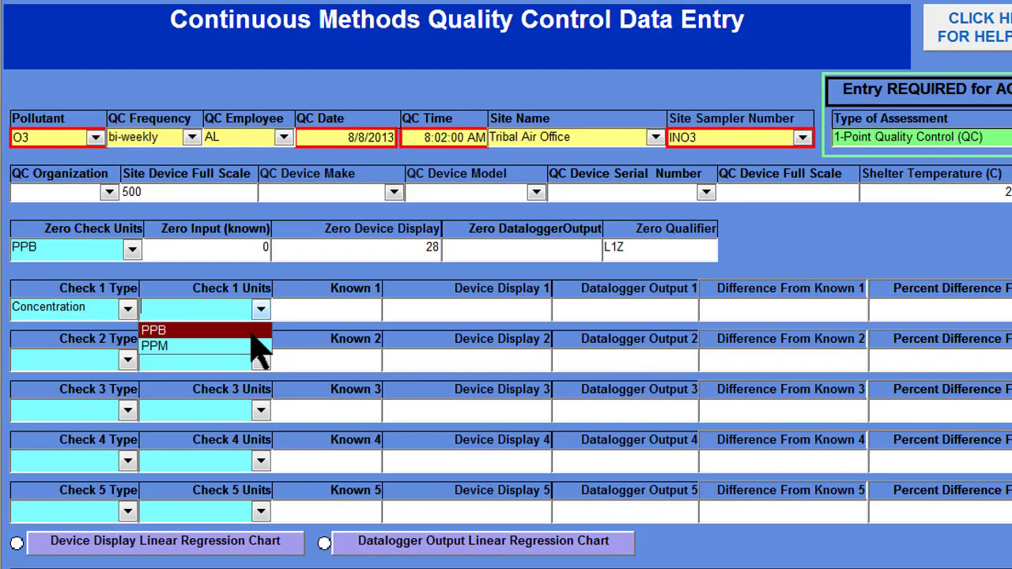
{"action": "left_click", "coordinate": [252, 330]}
{"action": "key", "text": "Tab"}
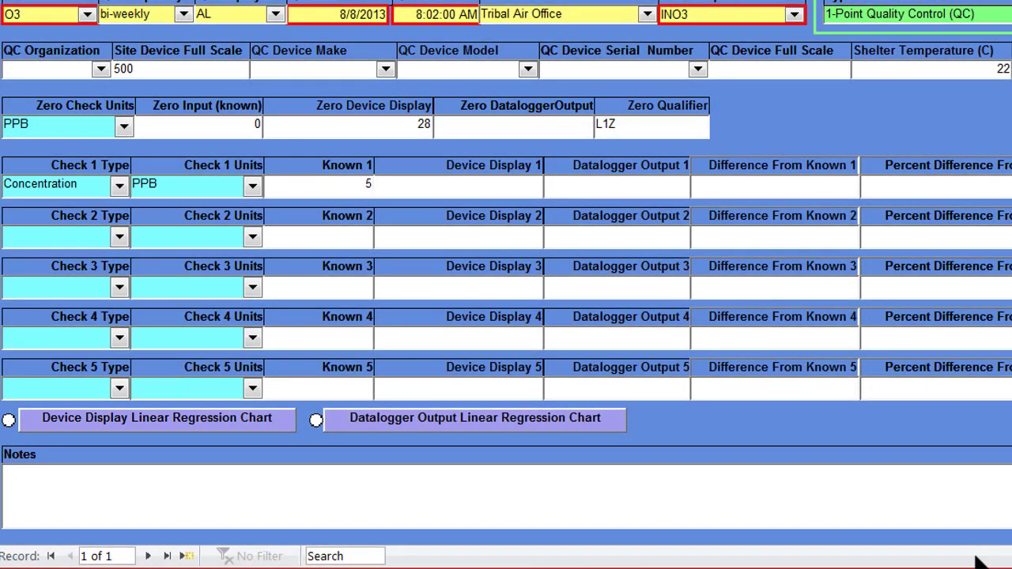
{"action": "type", "text": "55"}
{"action": "key", "text": "Tab"}
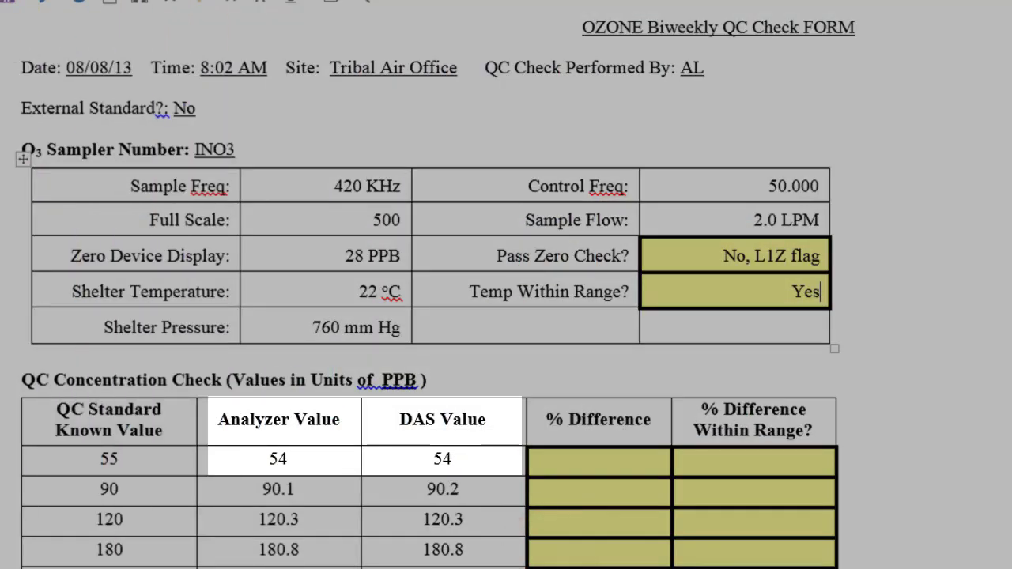
{"action": "left_click", "coordinate": [546, 551]}
{"action": "left_click", "coordinate": [544, 550]}
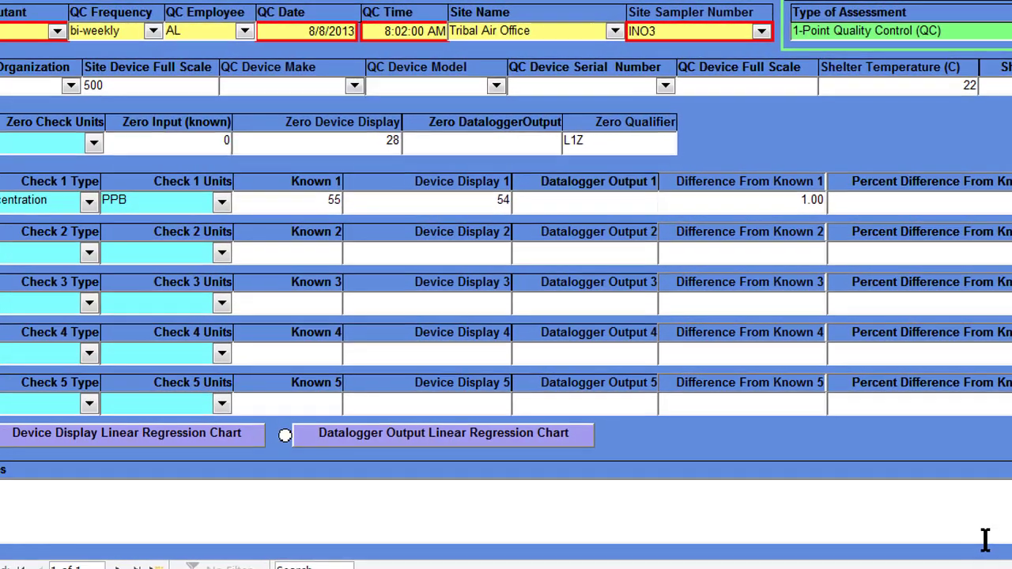
{"action": "type", "text": "54"}
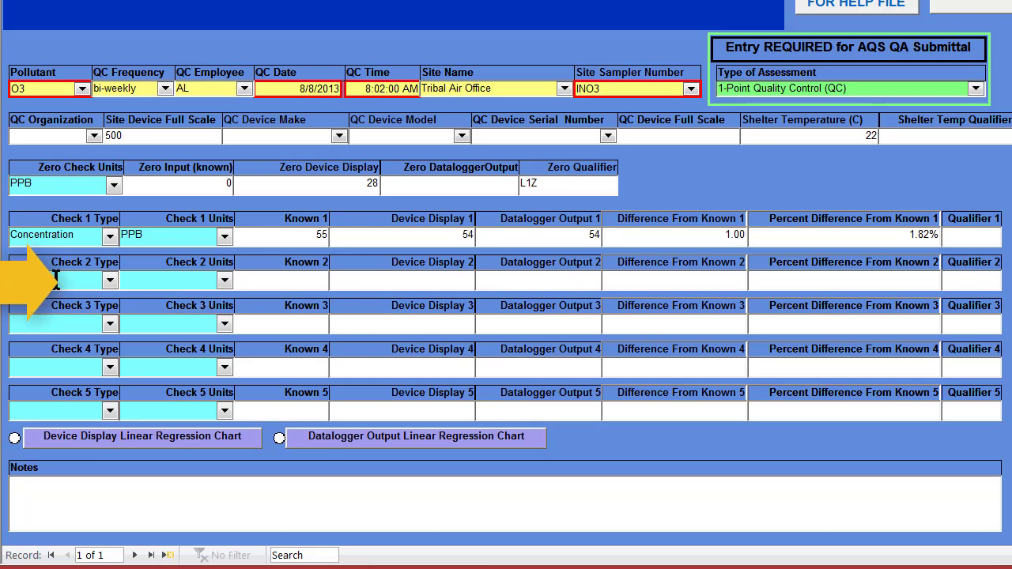
Set Check 2 to type Concentration with PPB units, and enter the known value 90 from the Word form
{"action": "left_click", "coordinate": [110, 282]}
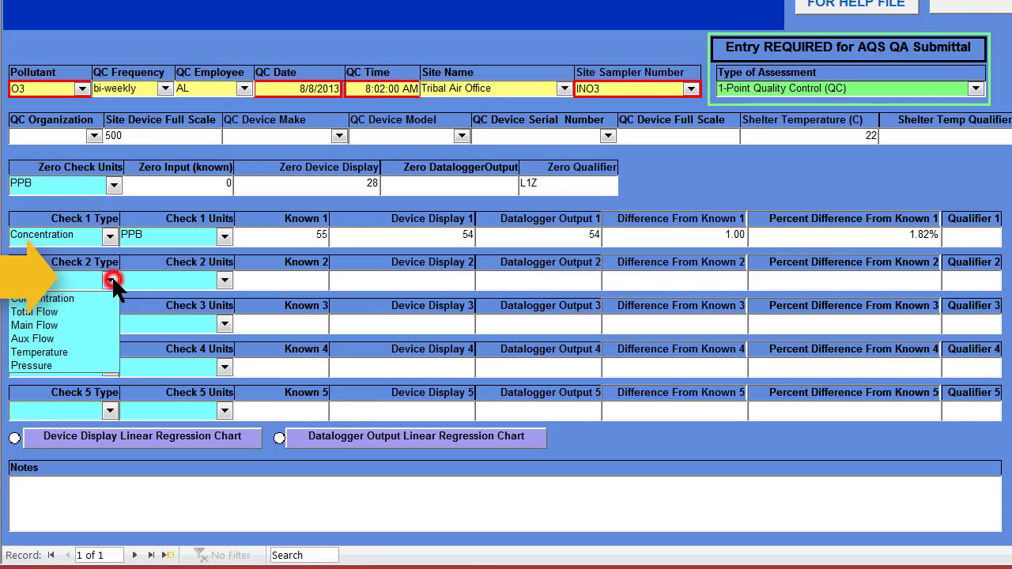
{"action": "left_click", "coordinate": [107, 298]}
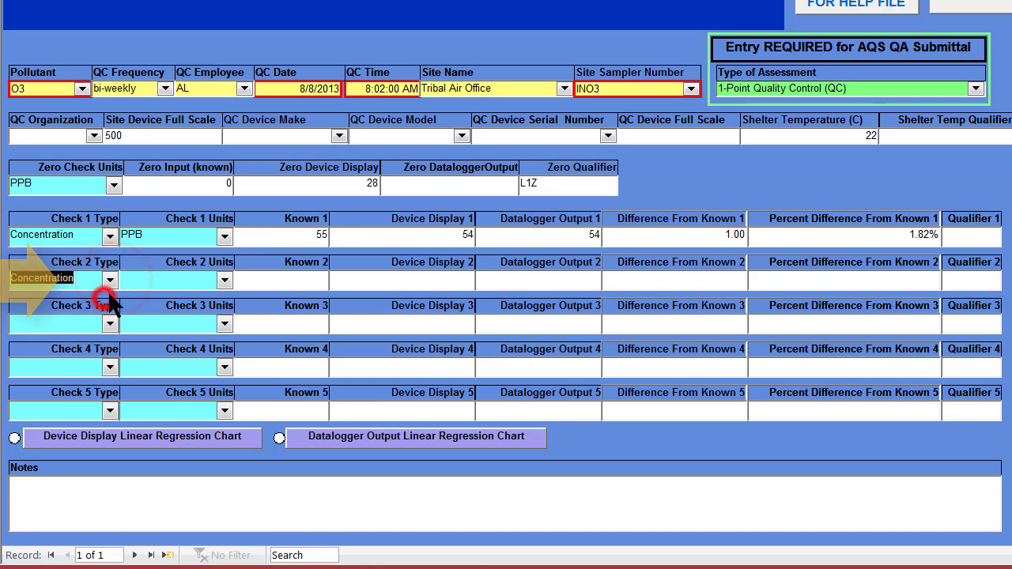
{"action": "left_click", "coordinate": [225, 281]}
{"action": "left_click", "coordinate": [221, 299]}
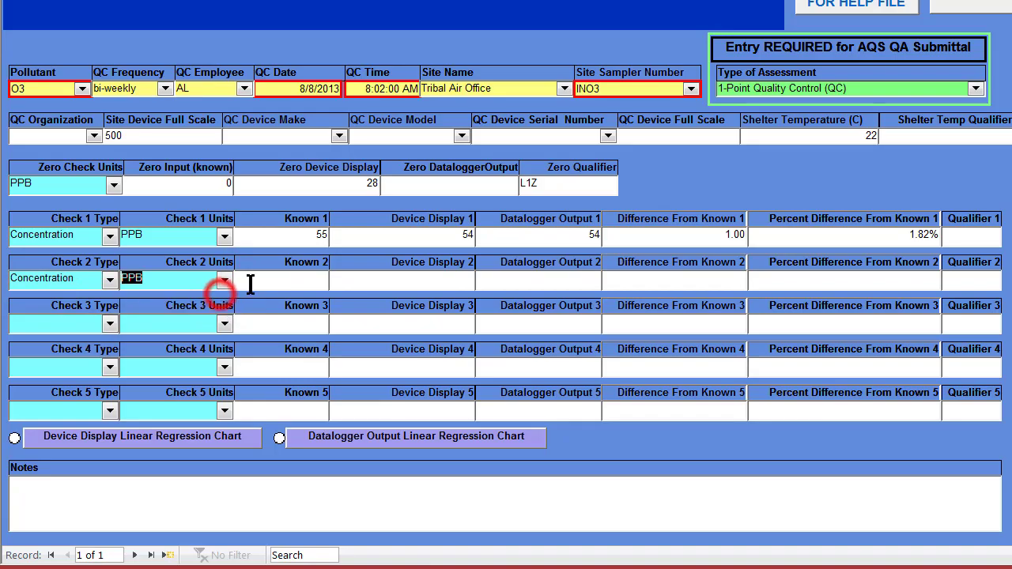
{"action": "key", "text": "Tab"}
{"action": "mouse_move", "coordinate": [553, 568]}
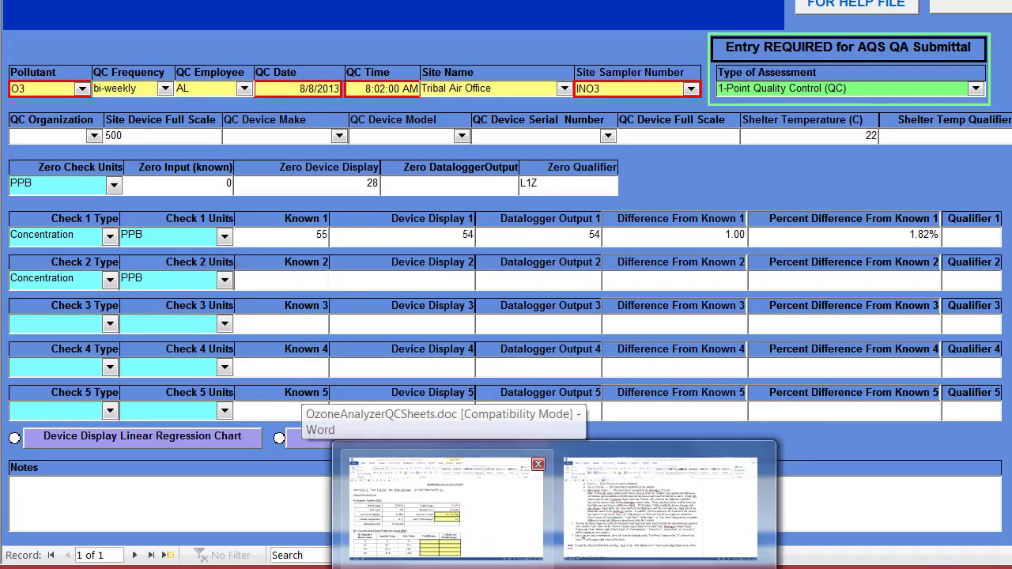
{"action": "left_click", "coordinate": [443, 516]}
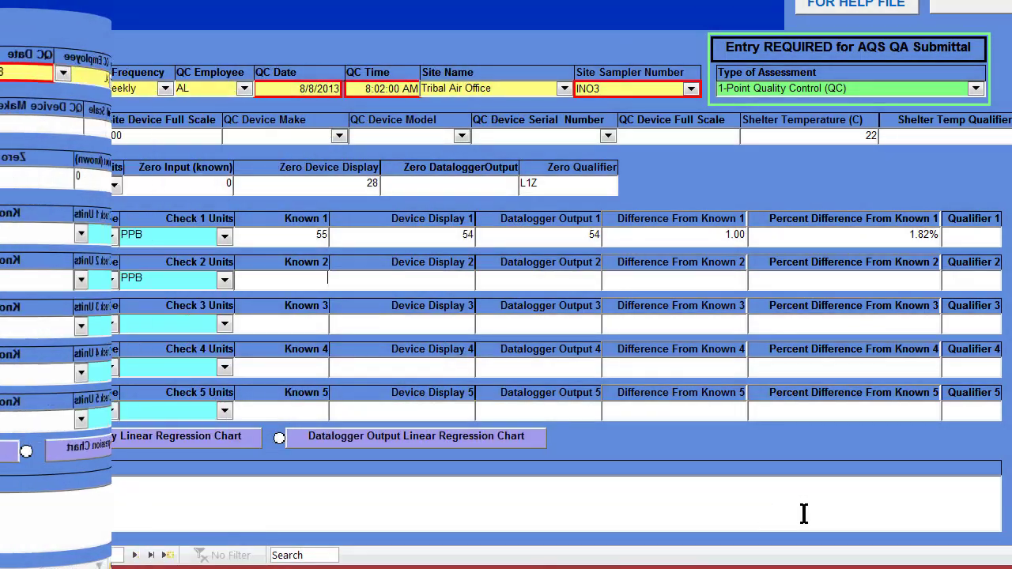
{"action": "type", "text": "90"}
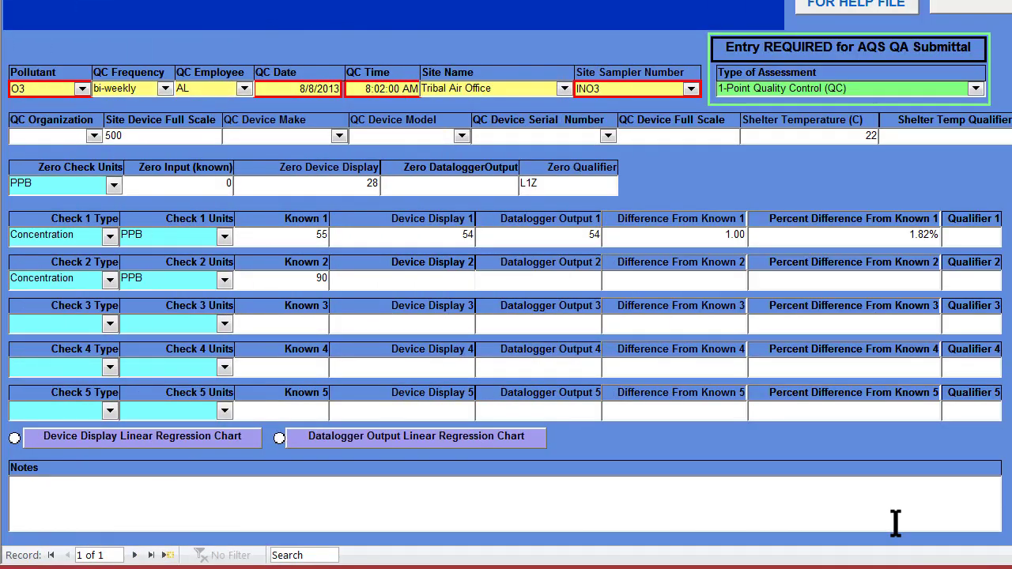
Enter the Check 2 readings from the Word form: device display 90.1 and datalogger output 90.2
{"action": "type", "text": "90."}
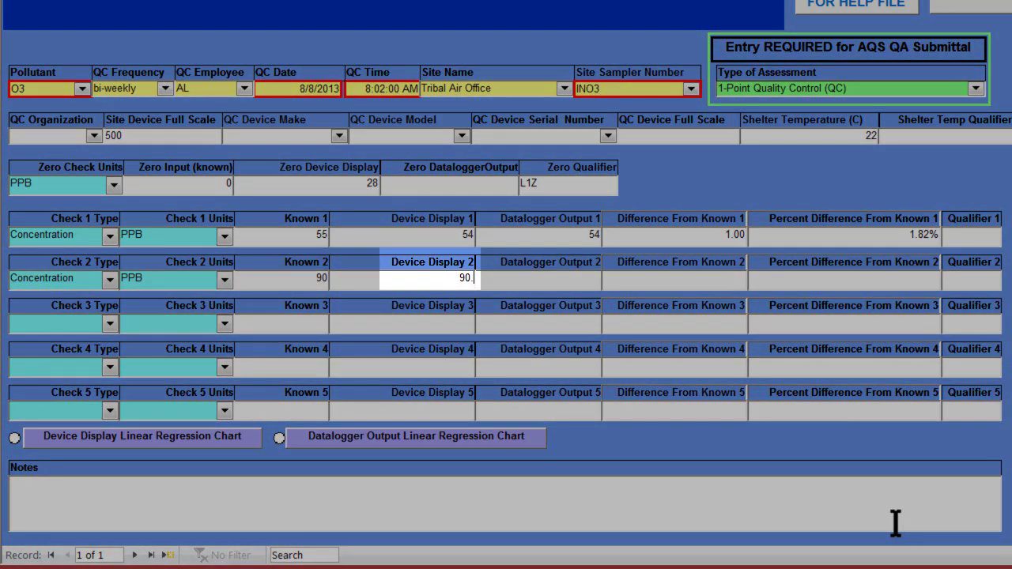
{"action": "type", "text": "1"}
{"action": "key", "text": "Tab"}
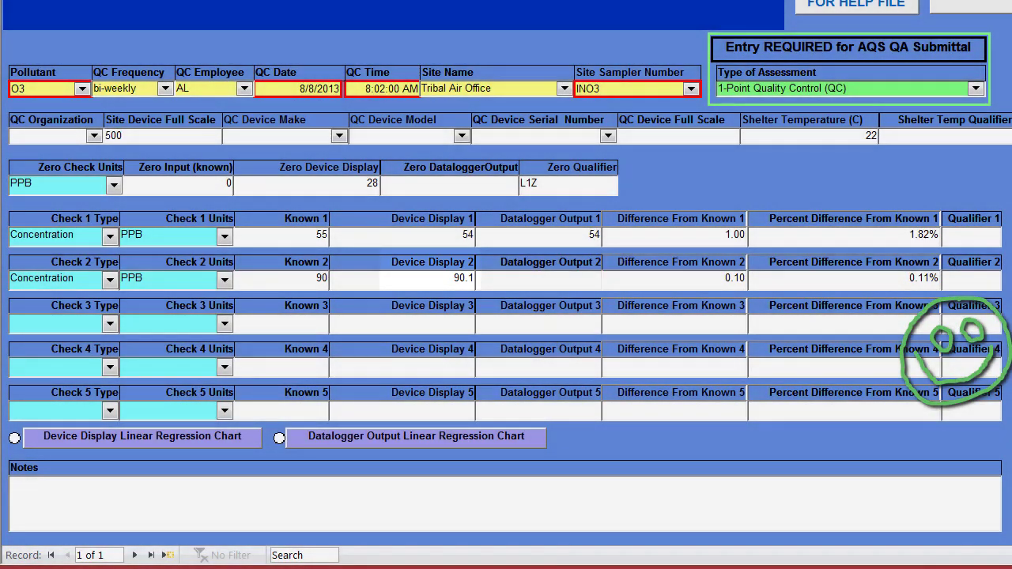
{"action": "mouse_move", "coordinate": [554, 568]}
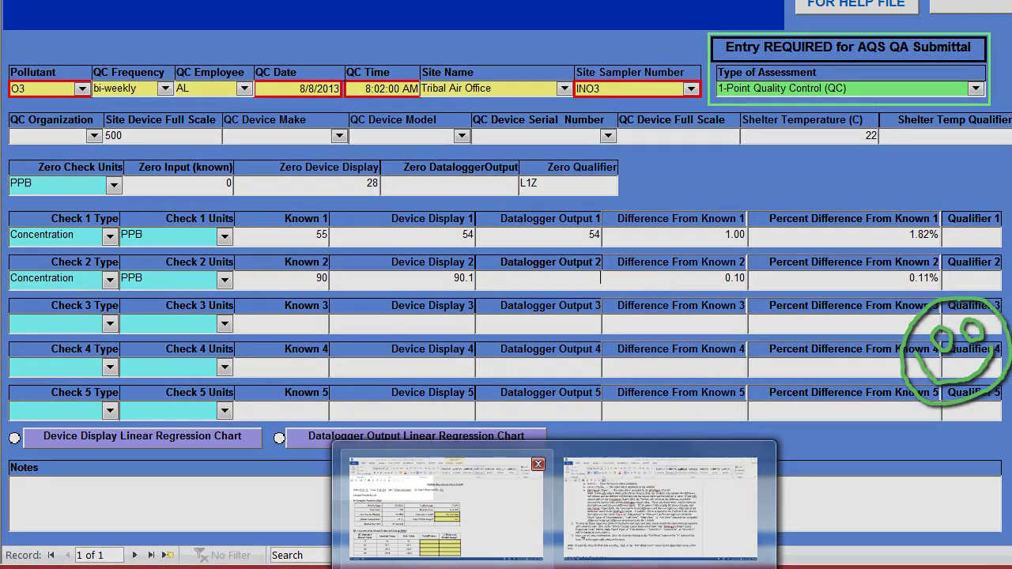
{"action": "left_click", "coordinate": [448, 512]}
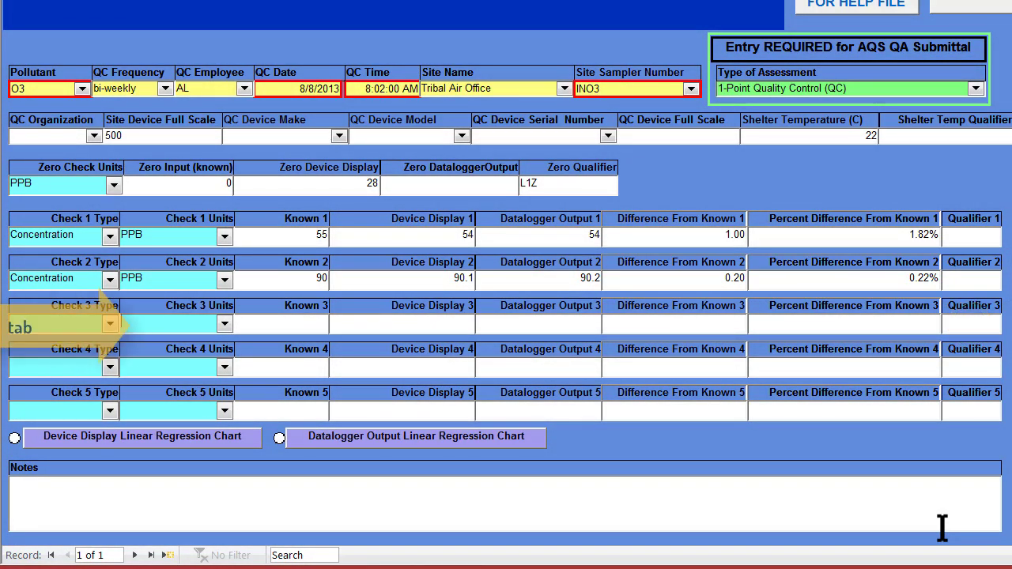
Fill in Check 3 as a Concentration check in PPB, with known 120, device display 120.3 and datalogger output 120.3
{"action": "key", "text": "Tab"}
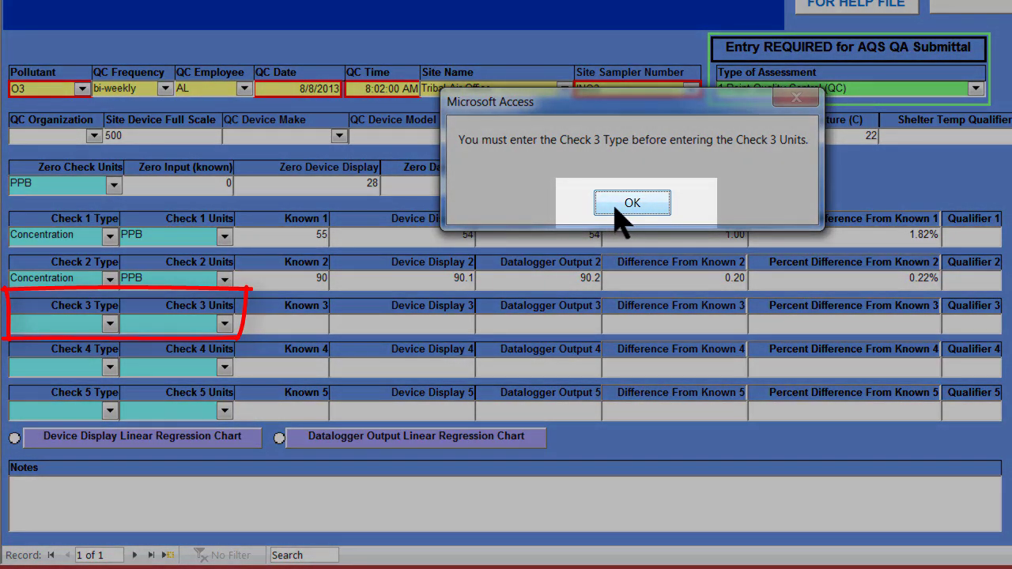
{"action": "left_click", "coordinate": [616, 207]}
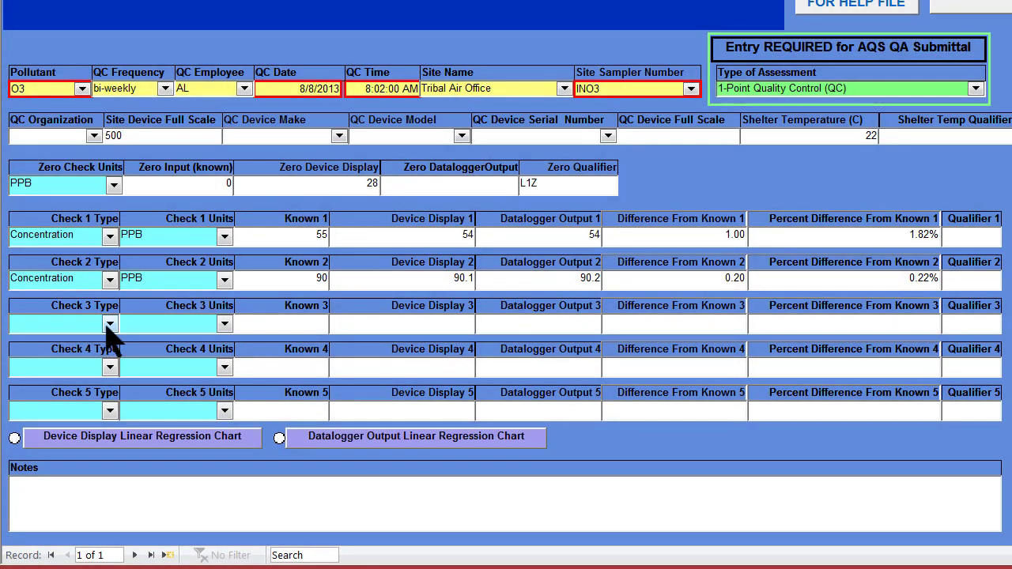
{"action": "left_click", "coordinate": [108, 325]}
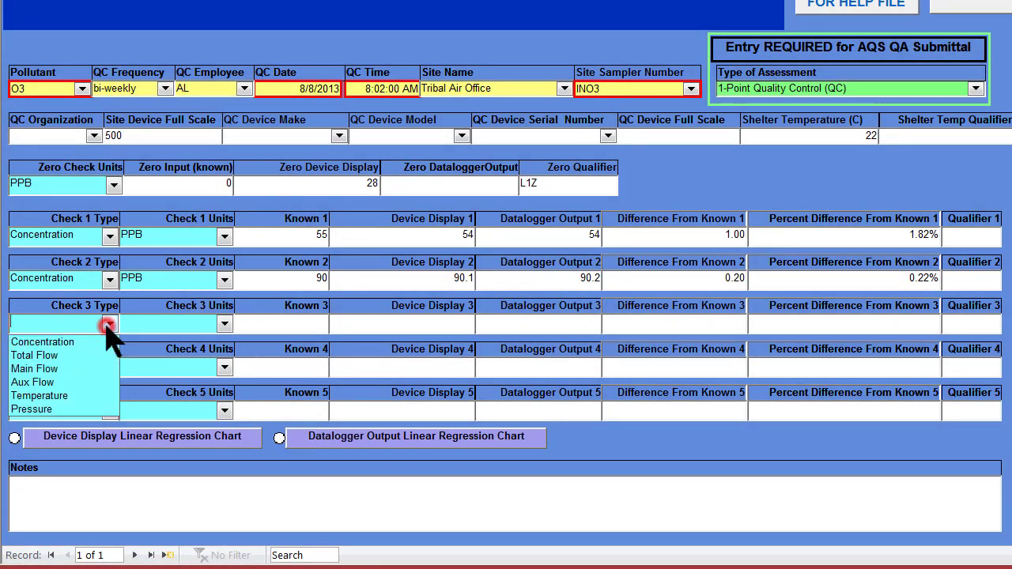
{"action": "left_click", "coordinate": [99, 342]}
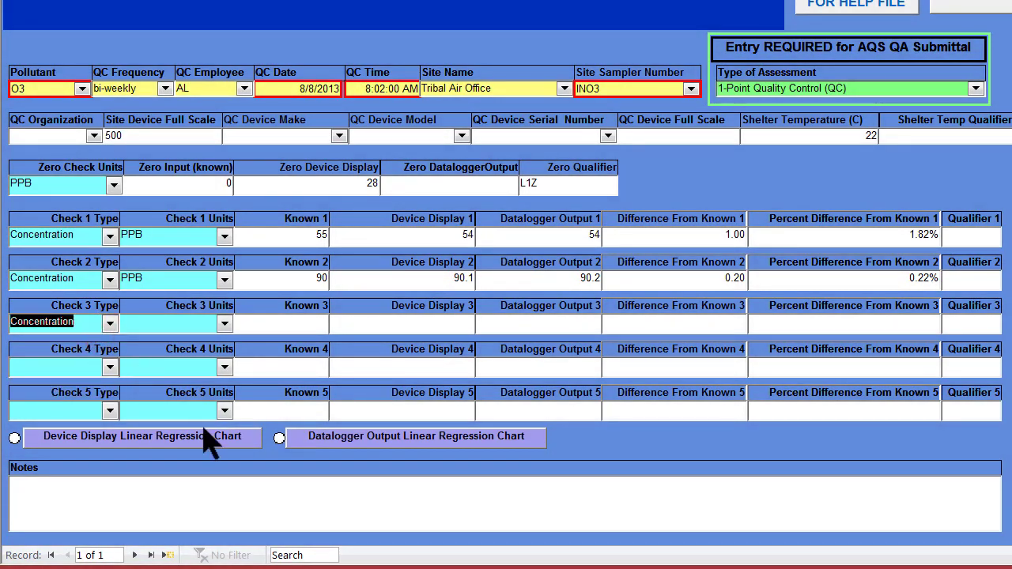
{"action": "key", "text": "Tab"}
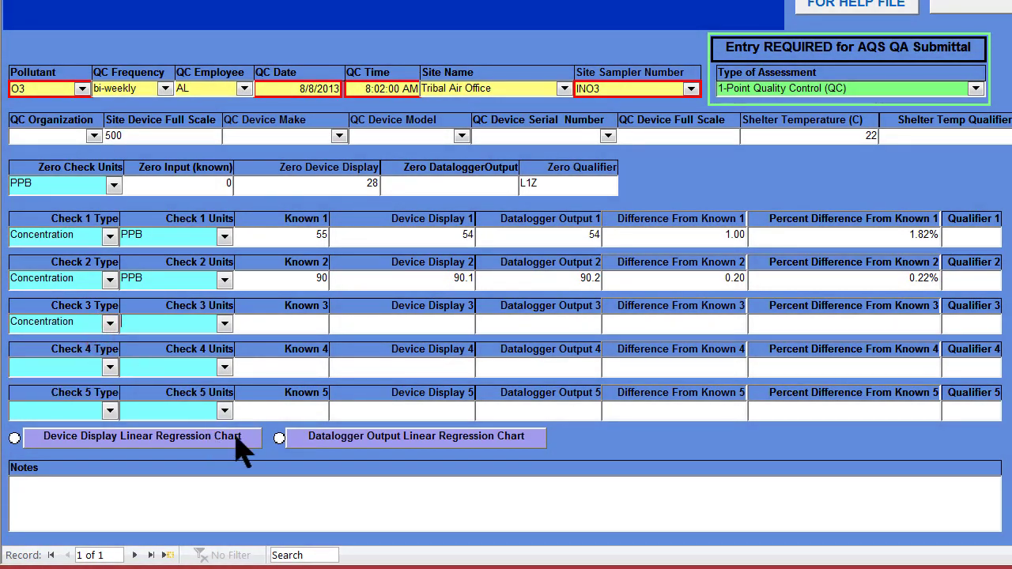
{"action": "left_click", "coordinate": [225, 325]}
{"action": "left_click", "coordinate": [220, 339]}
{"action": "key", "text": "Tab"}
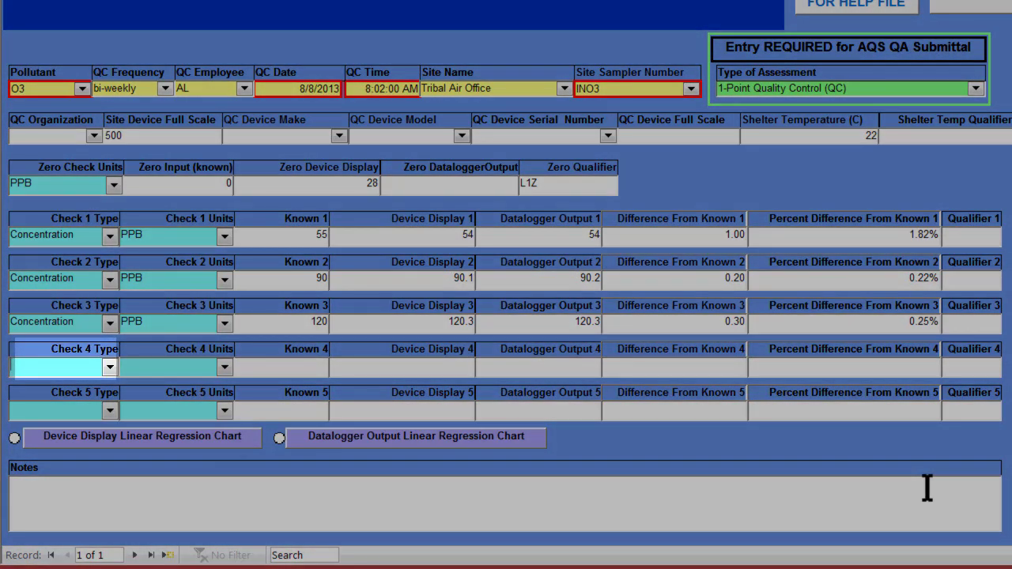
Fill in Check 4 as a Concentration check in PPB, with known 180, device display 180.8 and datalogger output 180.8
{"action": "left_click", "coordinate": [110, 368]}
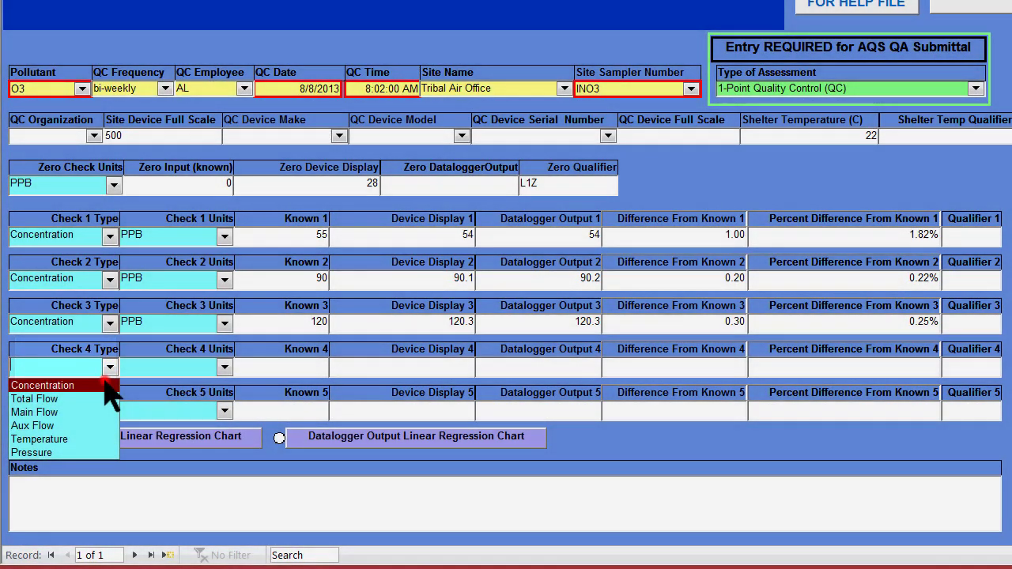
{"action": "left_click", "coordinate": [105, 384]}
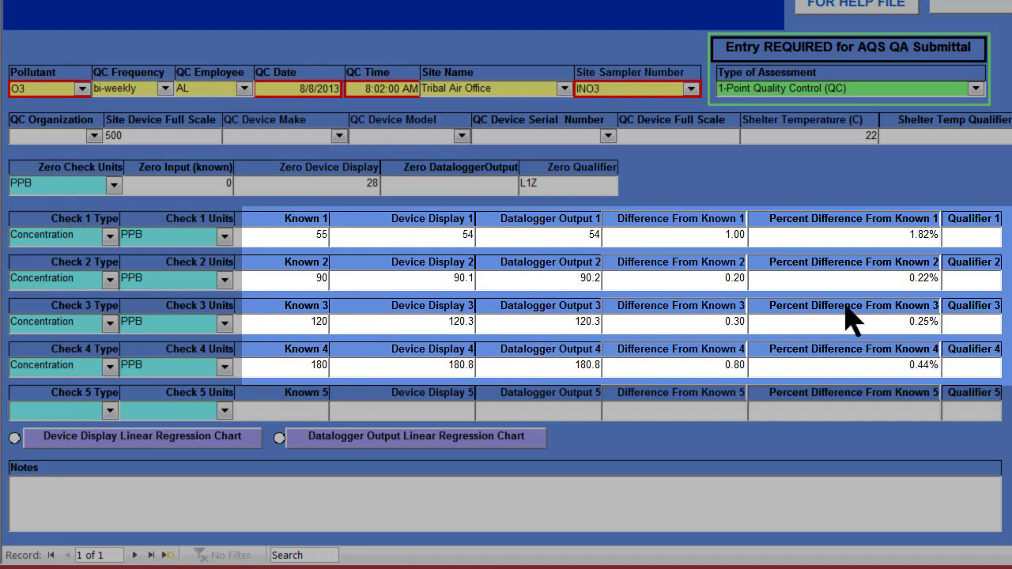
Add the note "zero check out of range, maintenance performed on sampler and check repeated on day after maintenance" to the QC record
{"action": "left_click", "coordinate": [119, 505]}
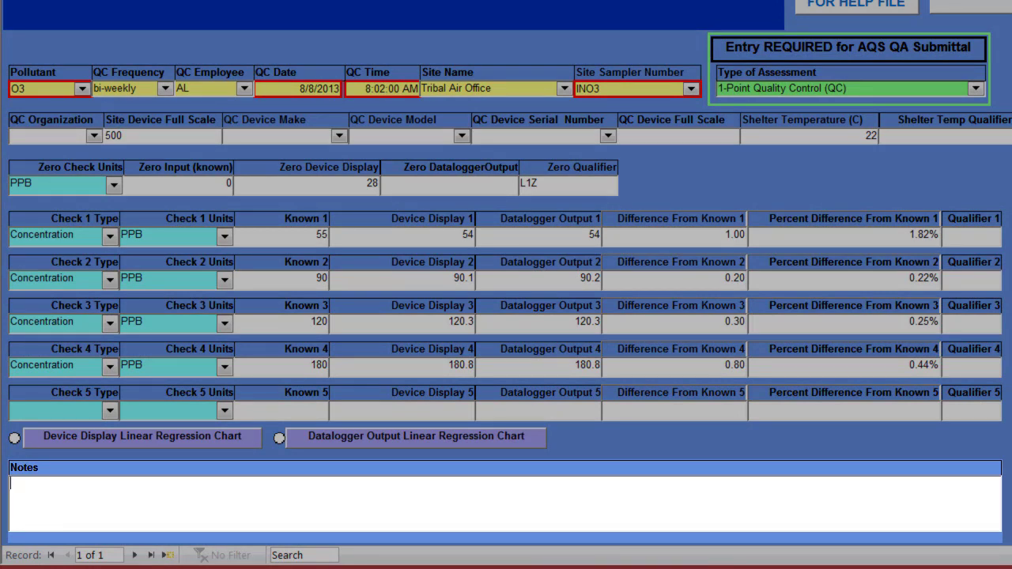
{"action": "type", "text": "zero check out of range, maintenance performed on sampler and check repeated on day after maintenance"}
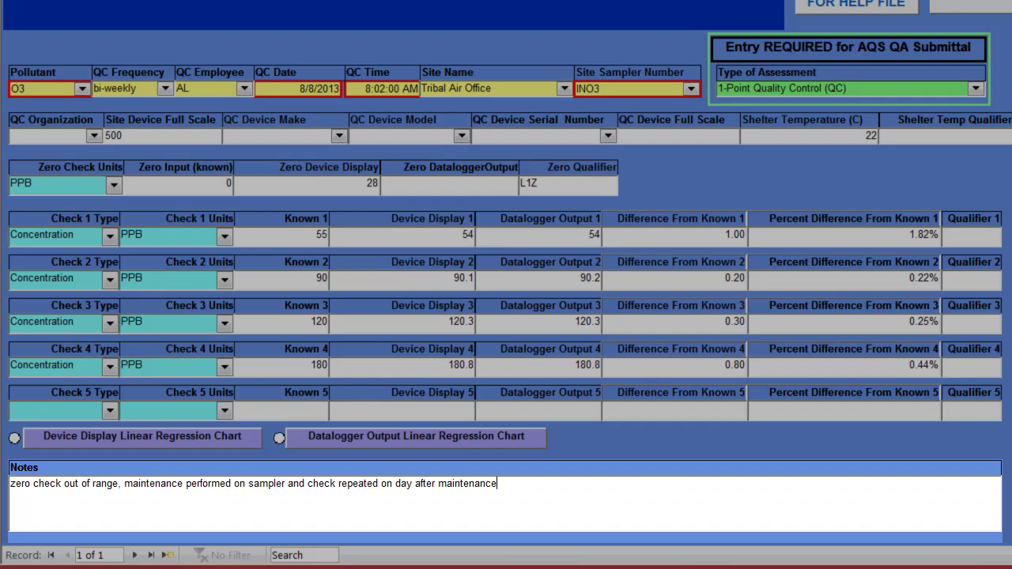